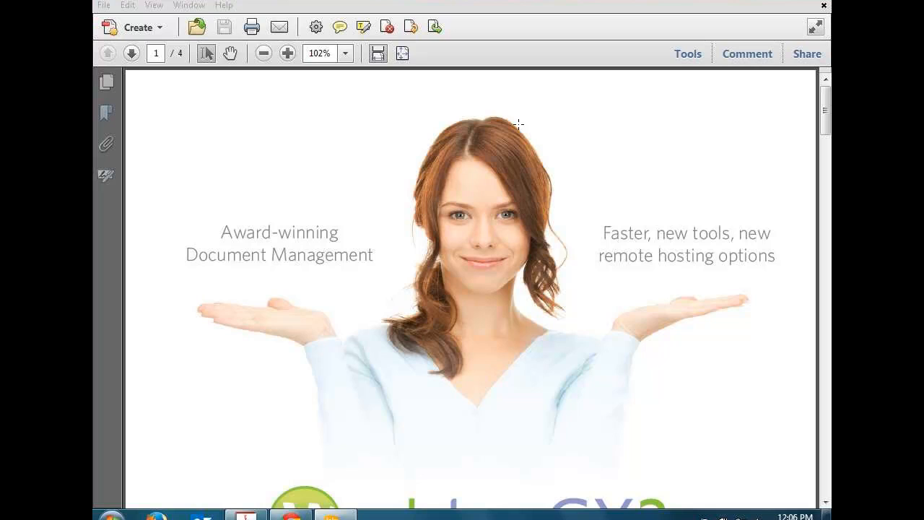
# Step: Show the Tools pane with its tool categories beside the Worldox GX3 brochure cover
pyautogui.click(688, 53)
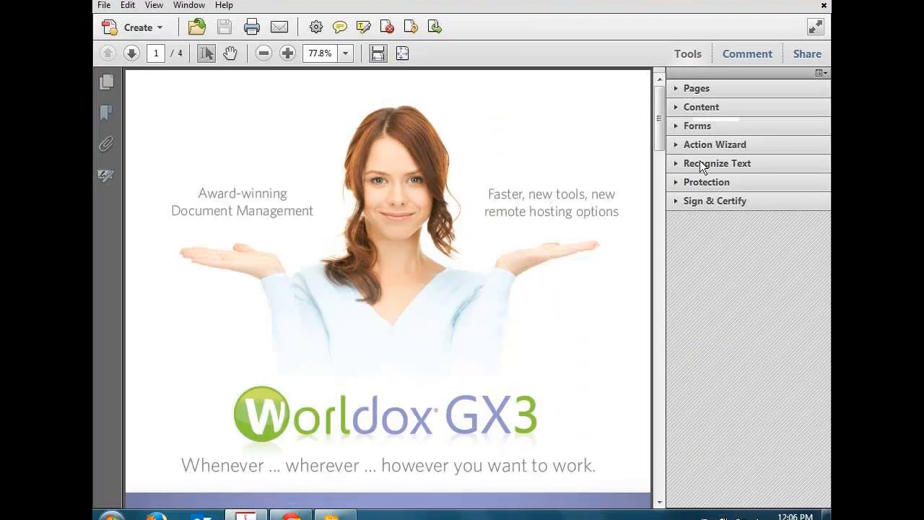
# Step: Expand the Pages tool set and scroll down to the Edit Page Design options
pyautogui.click(676, 89)
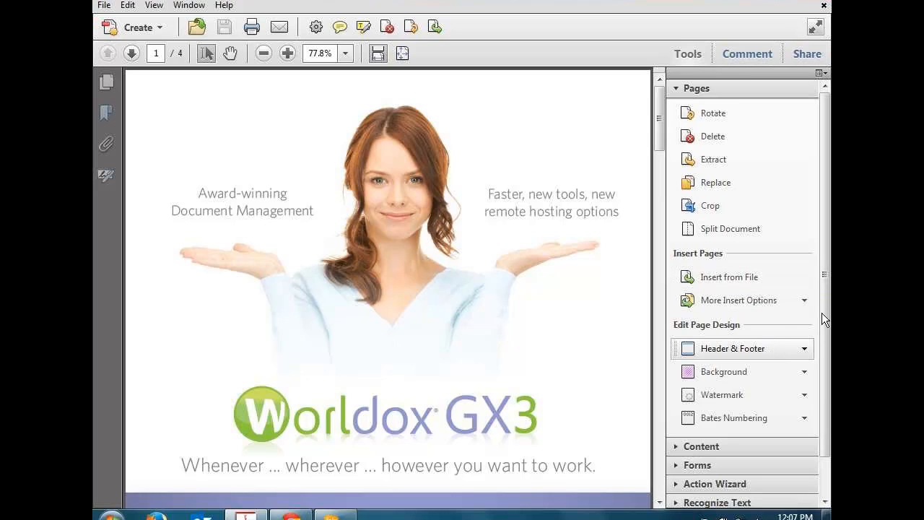
pyautogui.moveTo(824, 284); pyautogui.dragTo(824, 330)
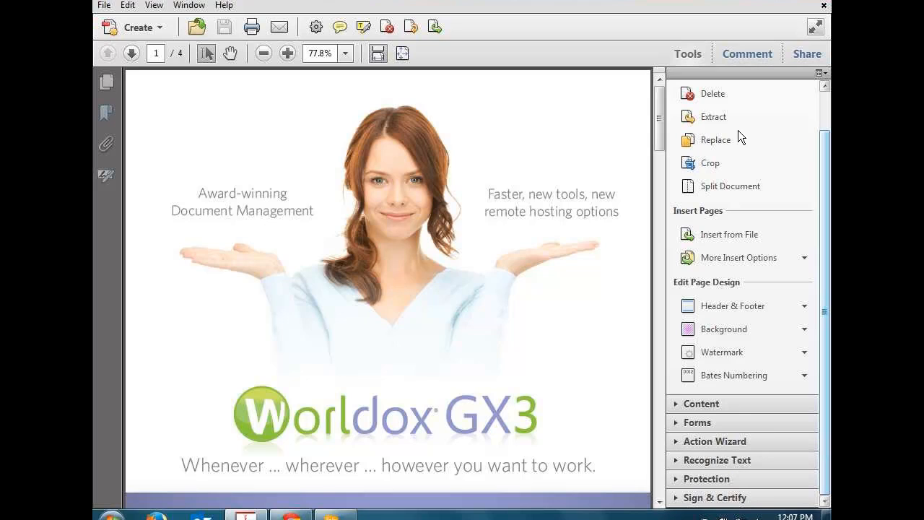
pyautogui.click(602, 11)
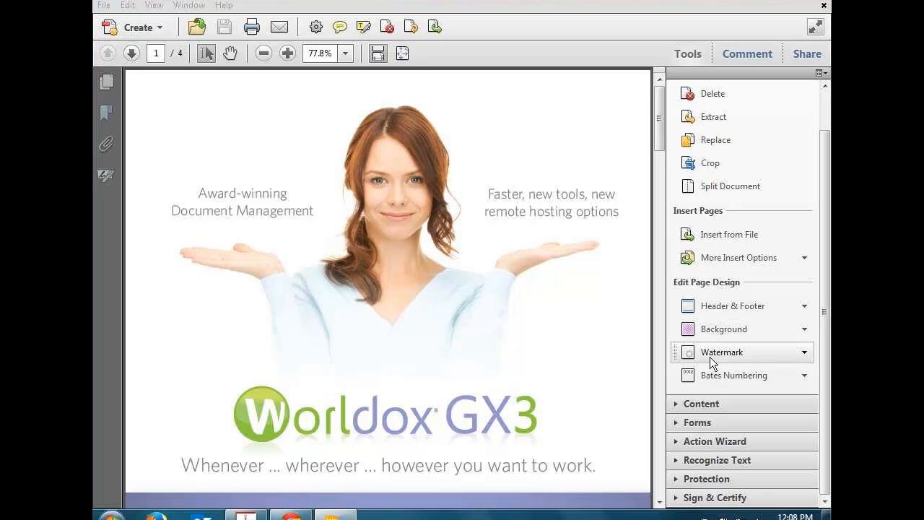
# Step: Expand the Content tools, go to page 2 and select the heading 'So what does it actually do for me?'
pyautogui.click(698, 405)
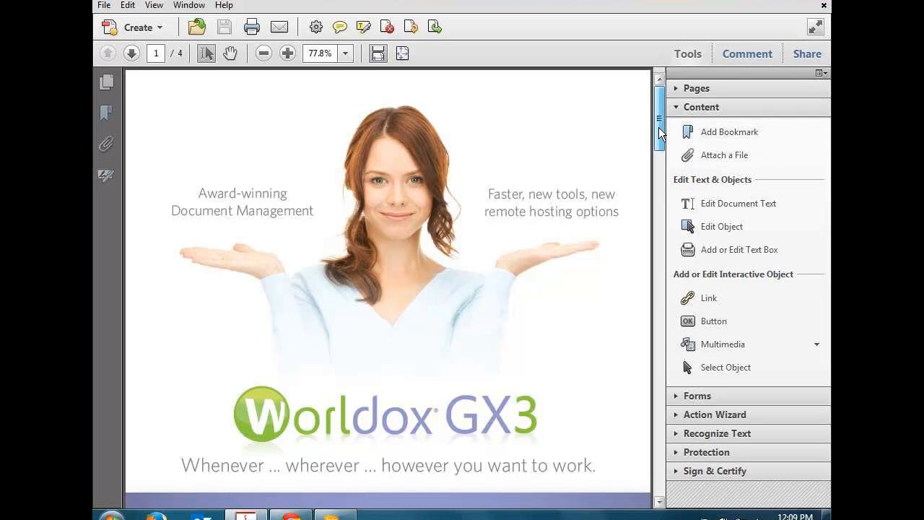
pyautogui.scroll(-5, 659, 137)
pyautogui.scroll(5, 659, 147)
pyautogui.scroll(-1, 655, 177)
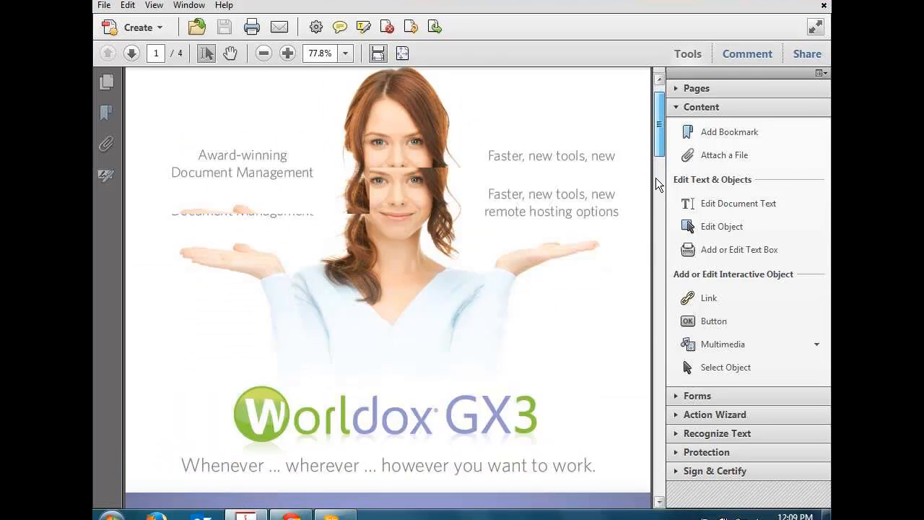
pyautogui.scroll(-10, 655, 177)
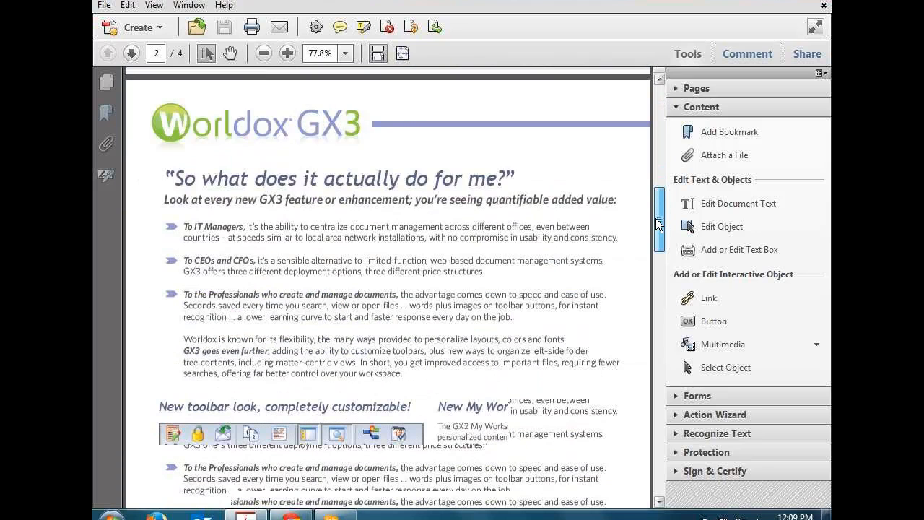
pyautogui.scroll(-1, 655, 218)
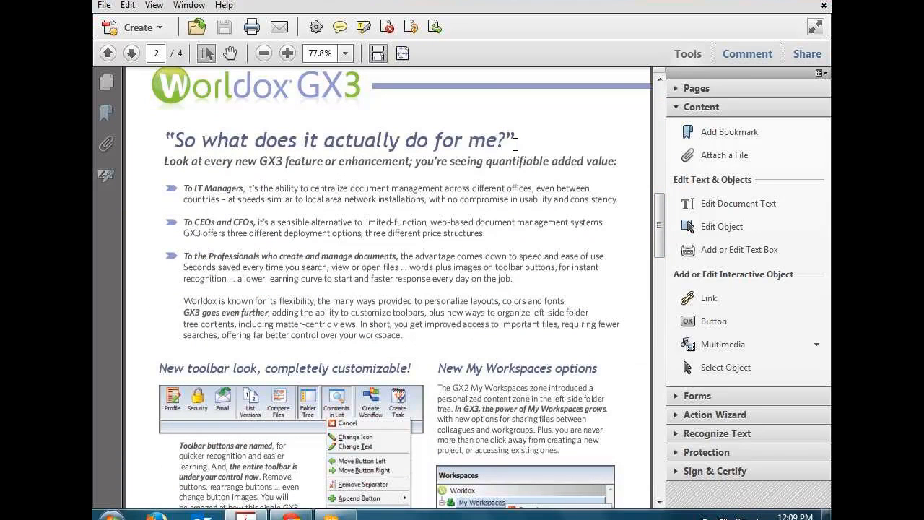
pyautogui.moveTo(515, 142); pyautogui.dragTo(171, 141)
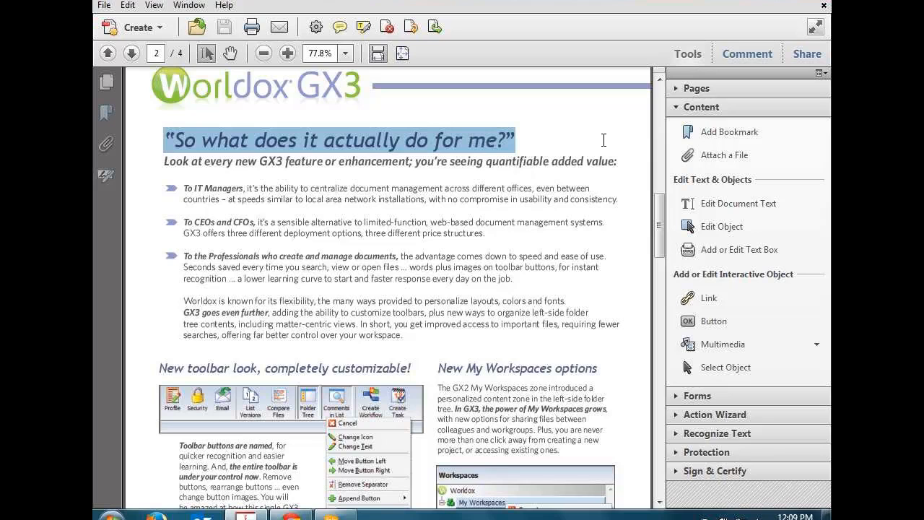
# Step: Add a page 2 bookmark titled 'So what does it actually do for me?'
pyautogui.click(728, 130)
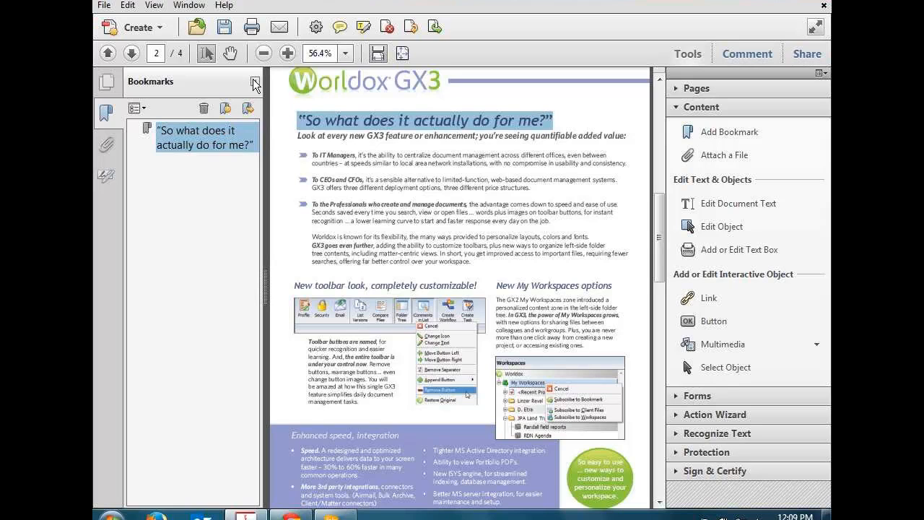
# Step: Collapse the Bookmarks panel so page 2 fills the wider view
pyautogui.click(255, 83)
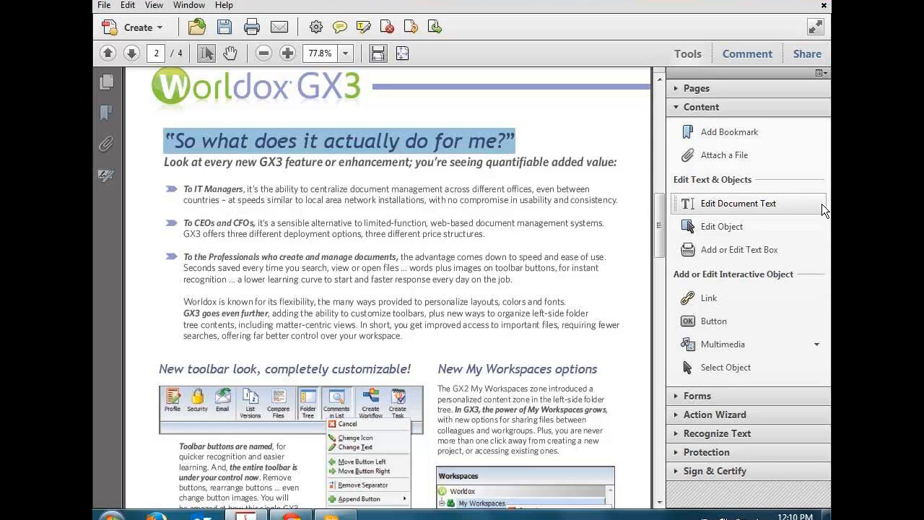
# Step: Turn on Edit Document Text, try editing the CEOs line, and dismiss the TouchUp font error
pyautogui.click(773, 213)
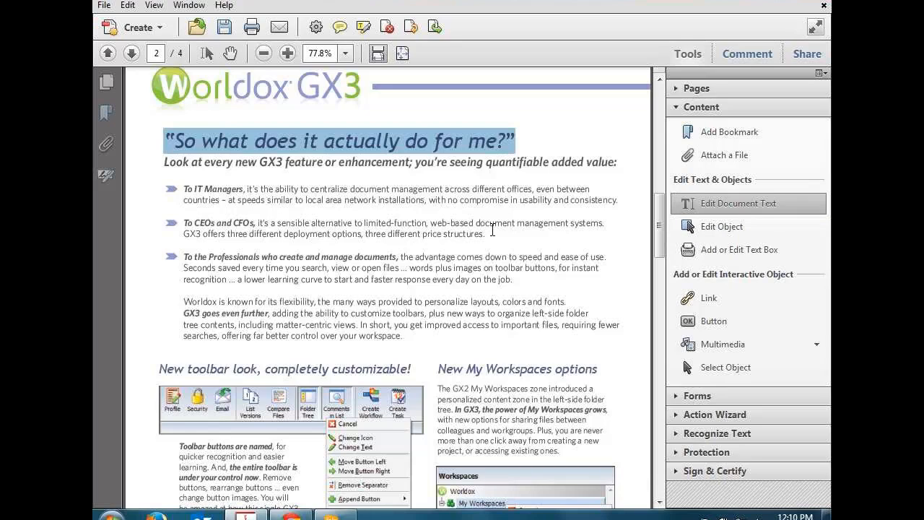
pyautogui.click(492, 228)
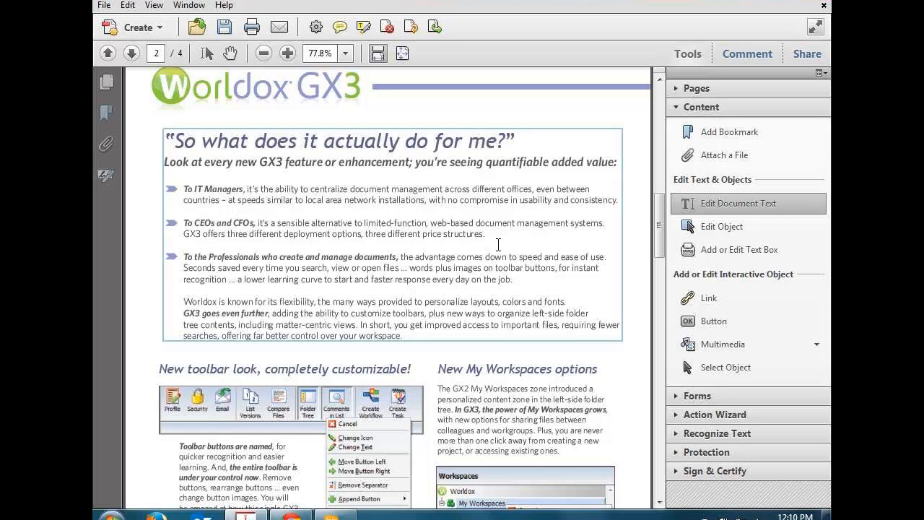
pyautogui.click(518, 228)
pyautogui.press('BackSpace')
pyautogui.click(598, 285)
pyautogui.click(734, 227)
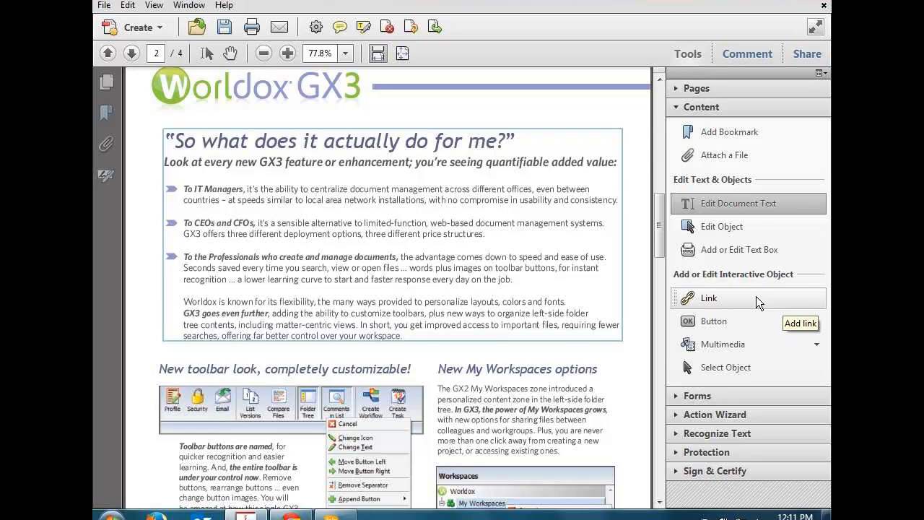
# Step: Draw a link area around 'So' in the page 2 title, then cancel Create Link
pyautogui.click(756, 295)
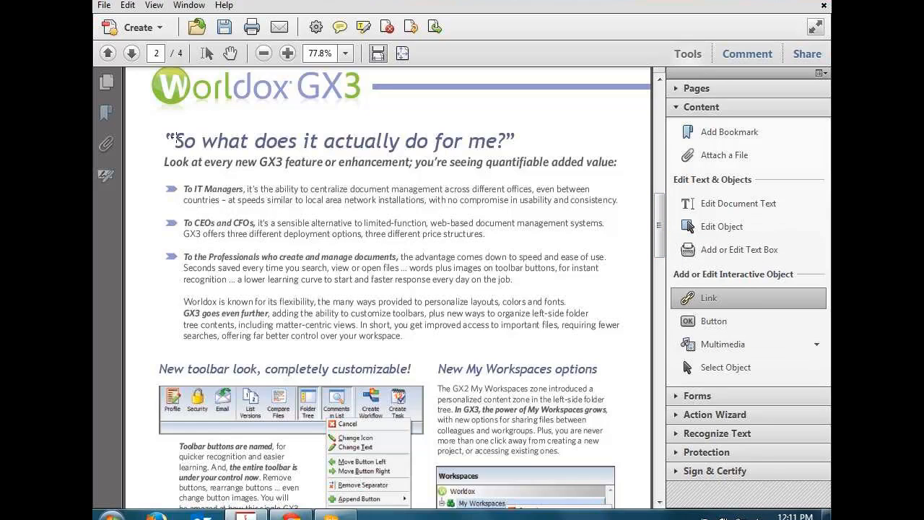
pyautogui.moveTo(163, 130); pyautogui.dragTo(203, 153)
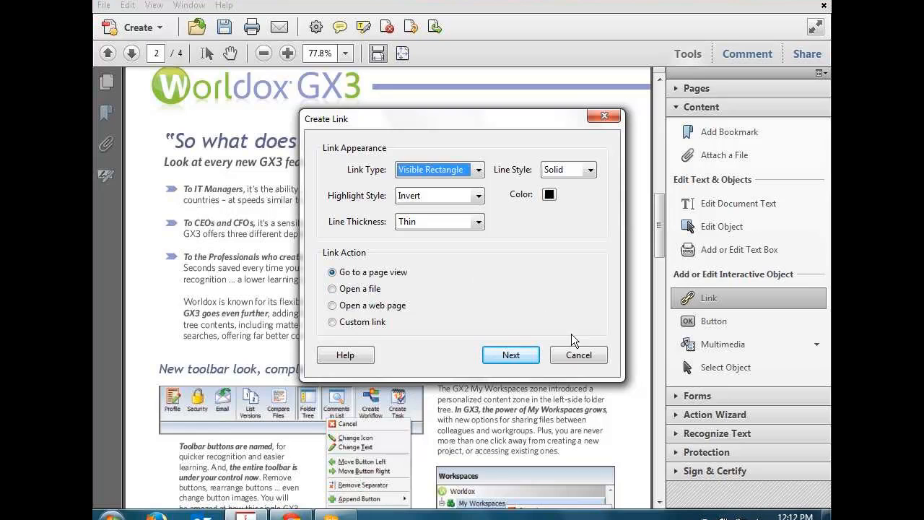
pyautogui.click(566, 354)
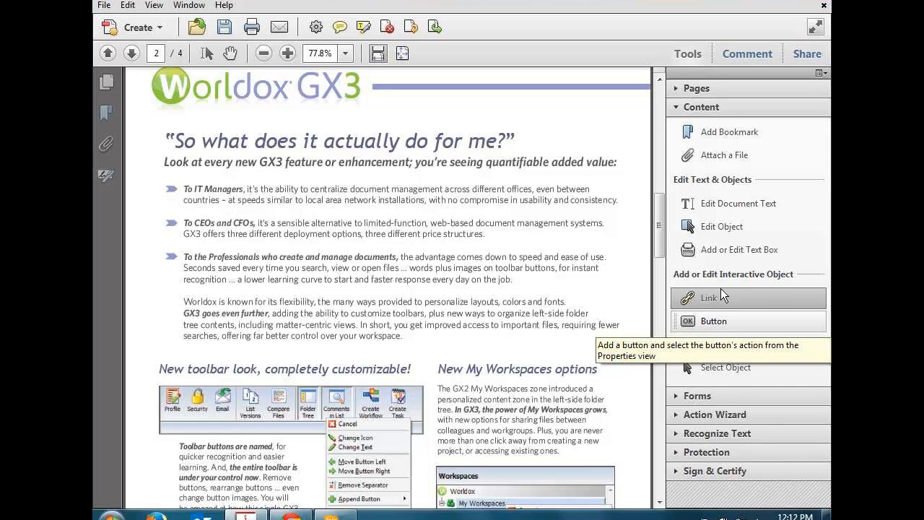
# Step: Collapse the Content tools and expand the Forms section
pyautogui.click(676, 109)
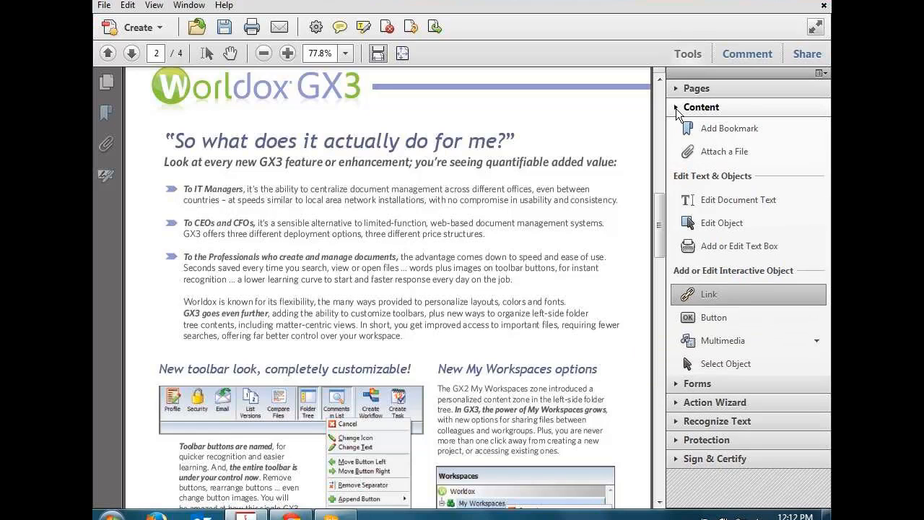
pyautogui.click(676, 125)
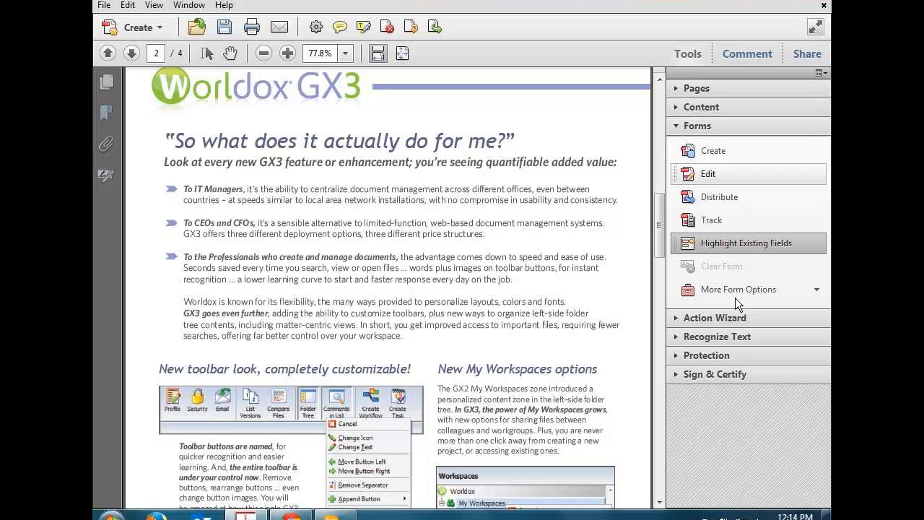
# Step: Run Action Wizard's Prepare for Distribution action through to its first step, Add Header and Footer
pyautogui.click(674, 319)
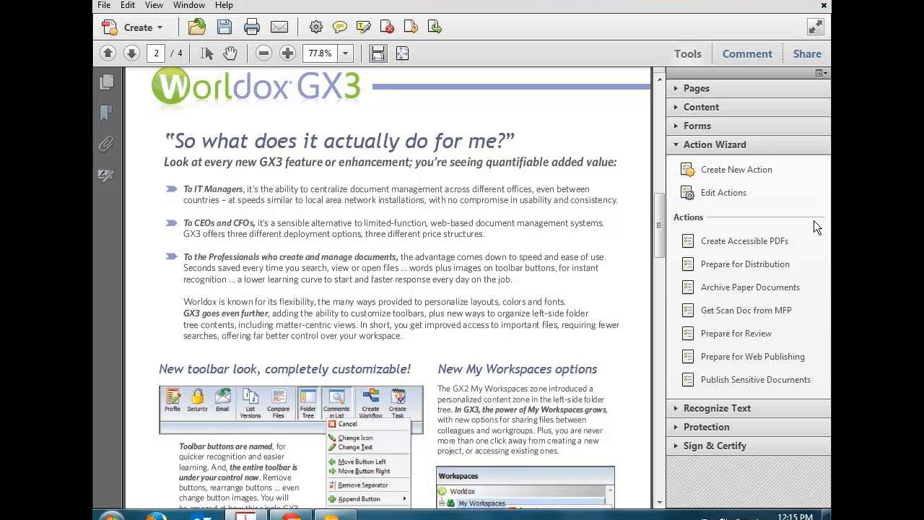
pyautogui.click(731, 266)
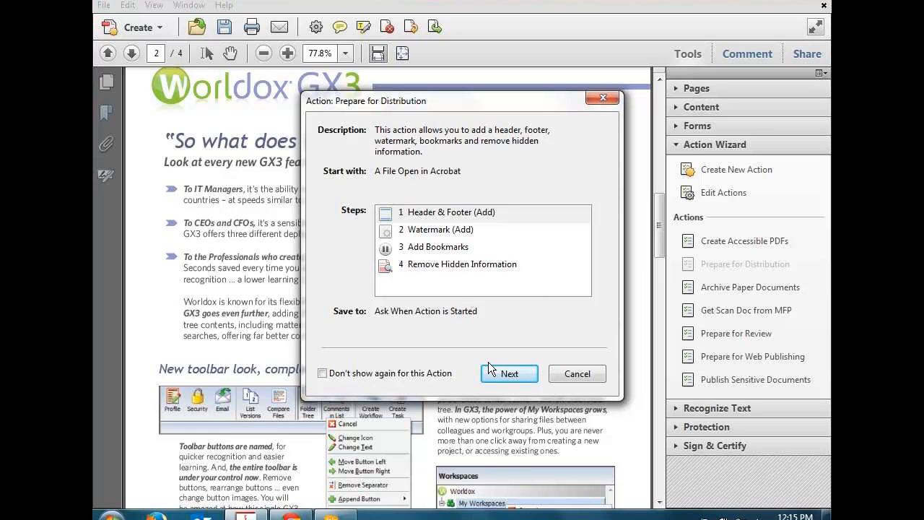
pyautogui.click(513, 374)
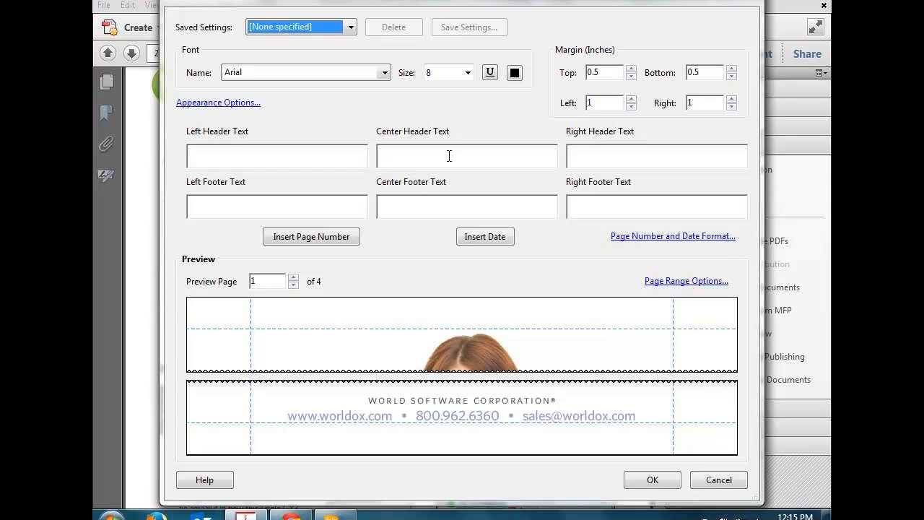
# Step: Apply left header 'CBA Training', centre header '1' and left footer 'Tech Tuesdays'
pyautogui.click(282, 156)
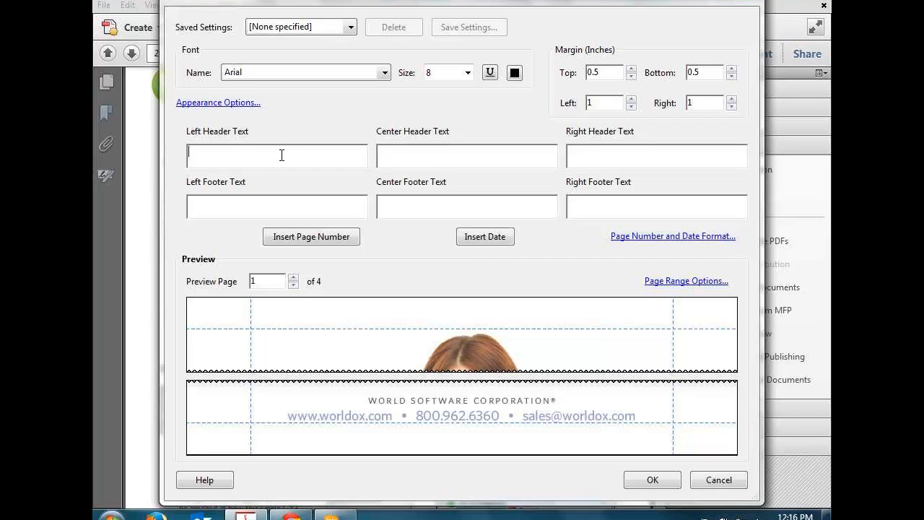
pyautogui.write('CBA ')
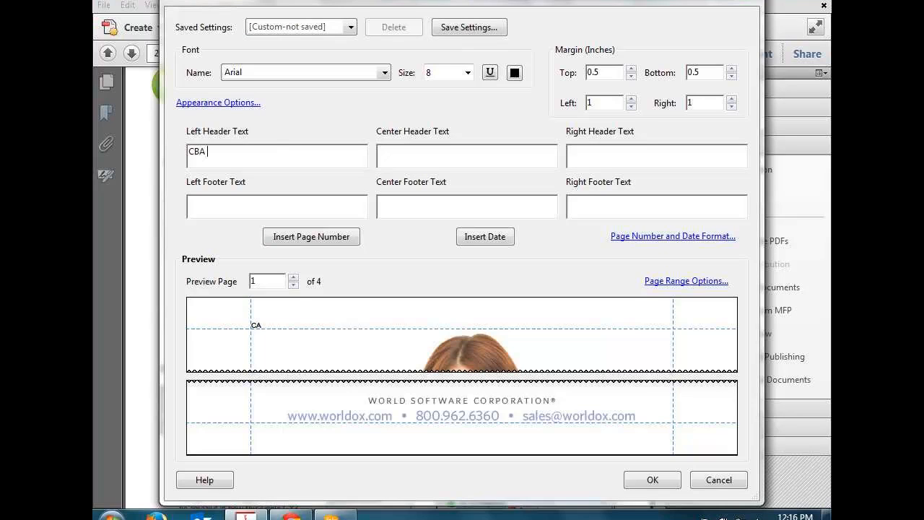
pyautogui.write('Training')
pyautogui.write('1')
pyautogui.press('Tab')
pyautogui.write('Tech T')
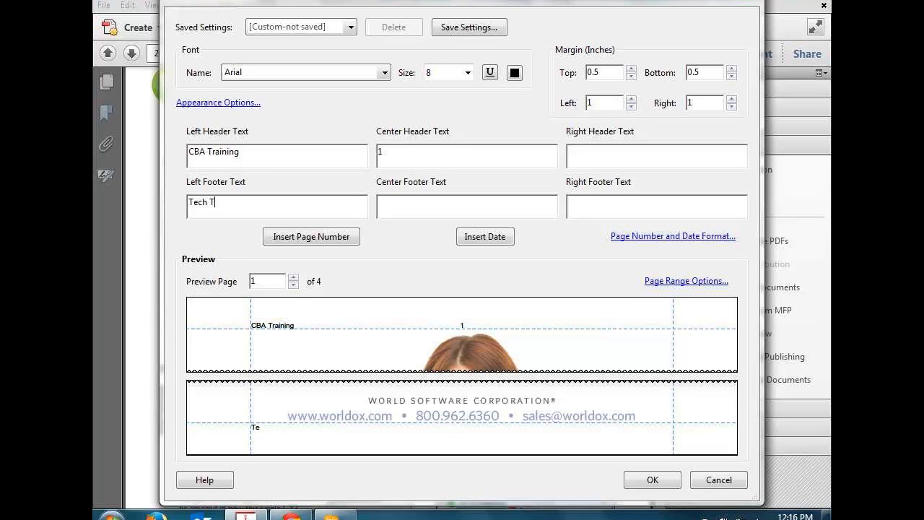
pyautogui.write('uesdays')
pyautogui.click(662, 483)
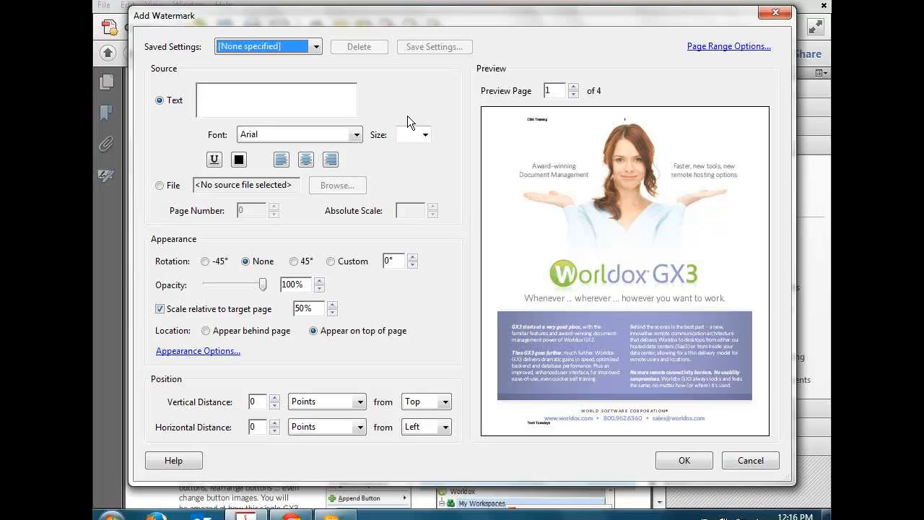
# Step: Add a 'Test' text watermark rotated -45° across the brochure pages
pyautogui.click(289, 89)
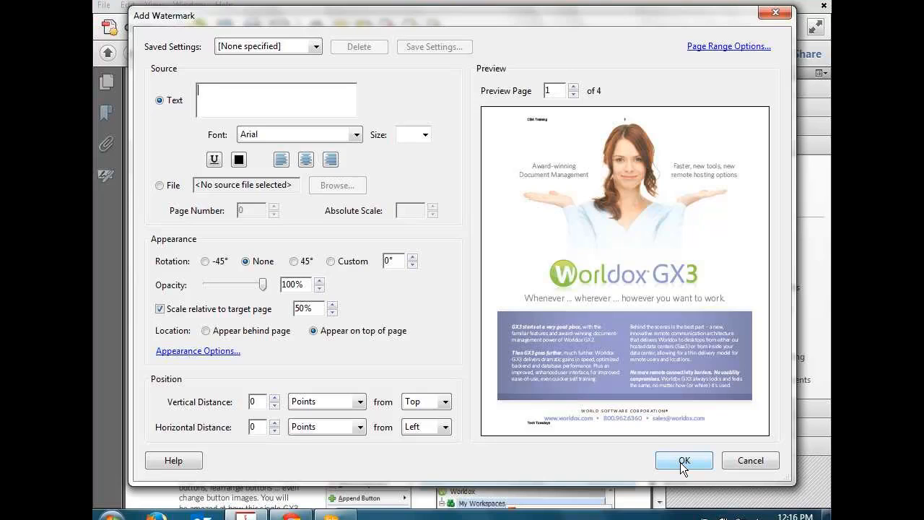
pyautogui.write('Test')
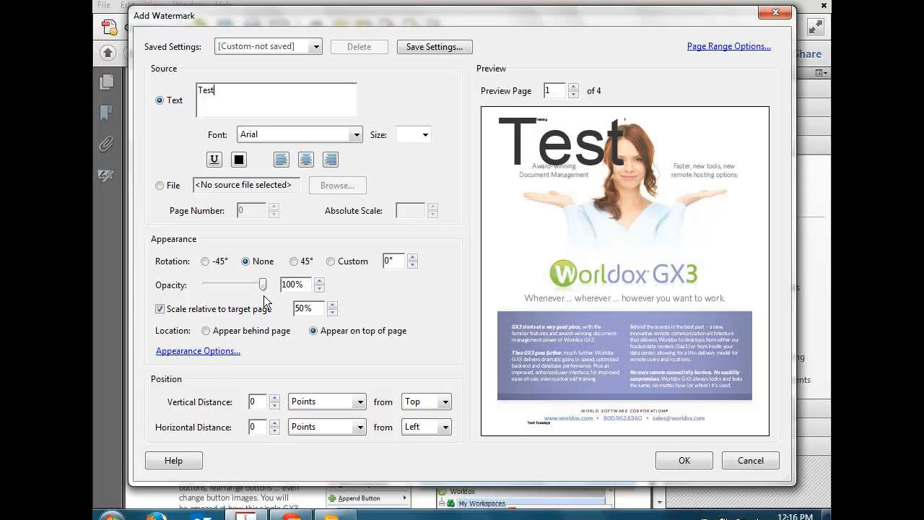
pyautogui.click(208, 263)
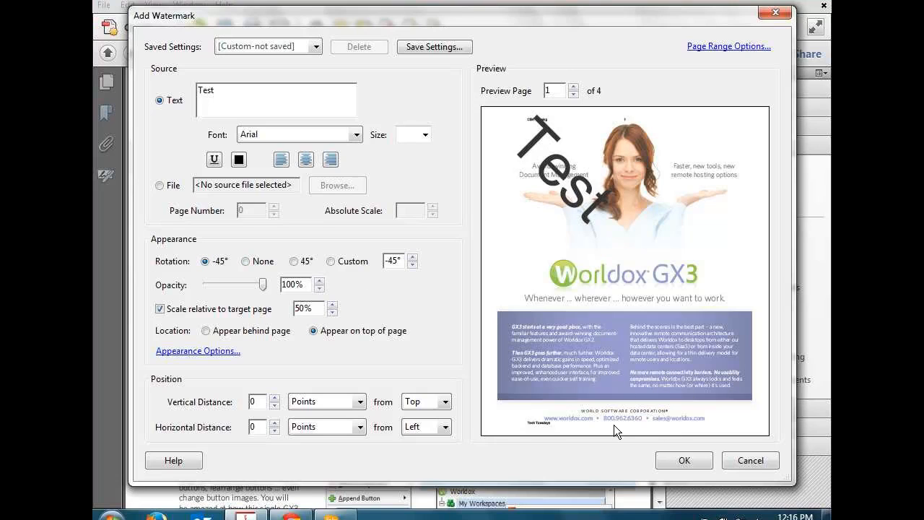
pyautogui.click(673, 459)
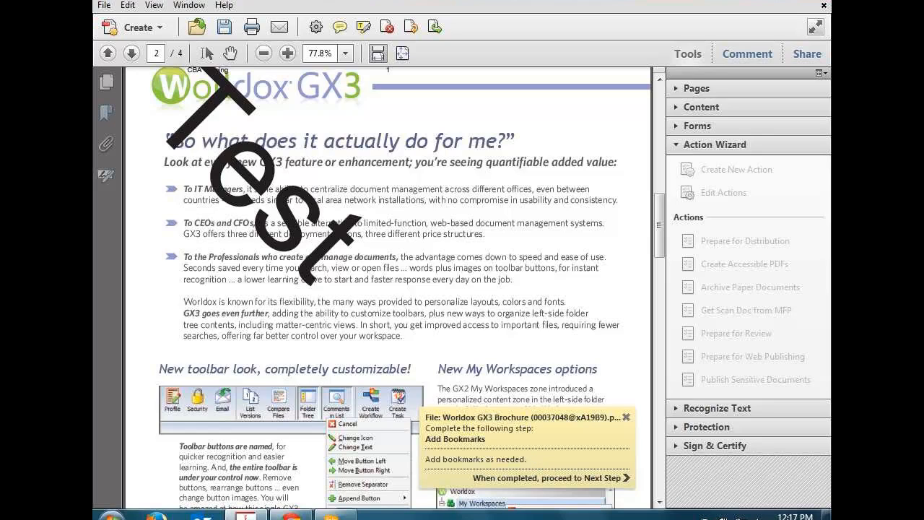
# Step: Skip the Add Bookmarks step to reach Remove Hidden Information
pyautogui.click(578, 479)
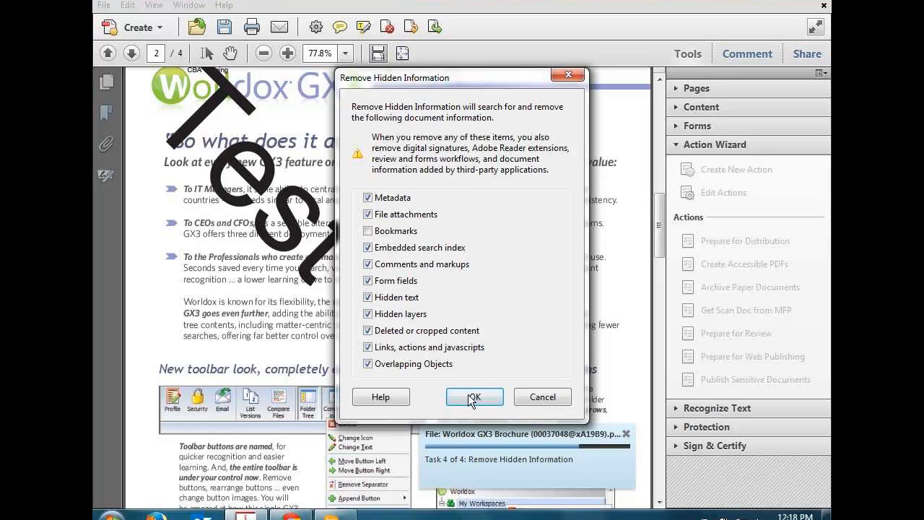
# Step: Cancel hidden-information removal, quit the action and dismiss the Action Canceled notice
pyautogui.click(537, 396)
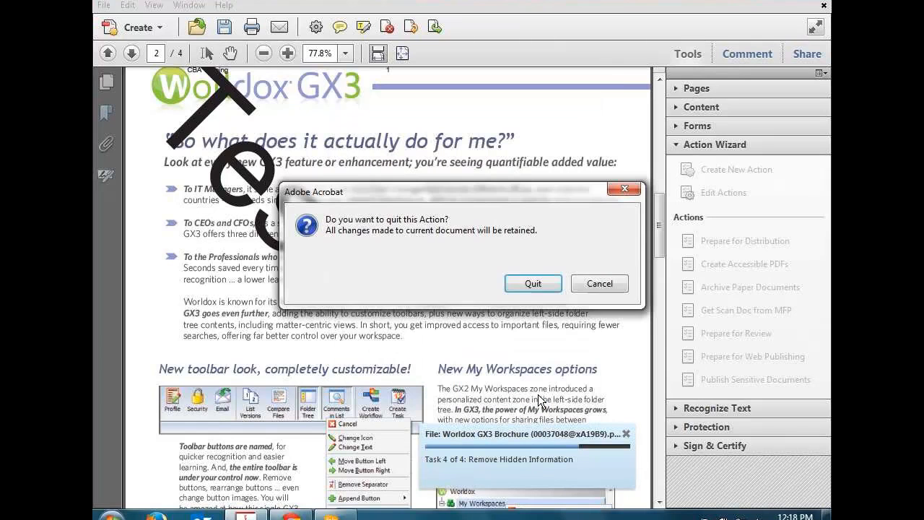
pyautogui.click(535, 286)
pyautogui.click(467, 263)
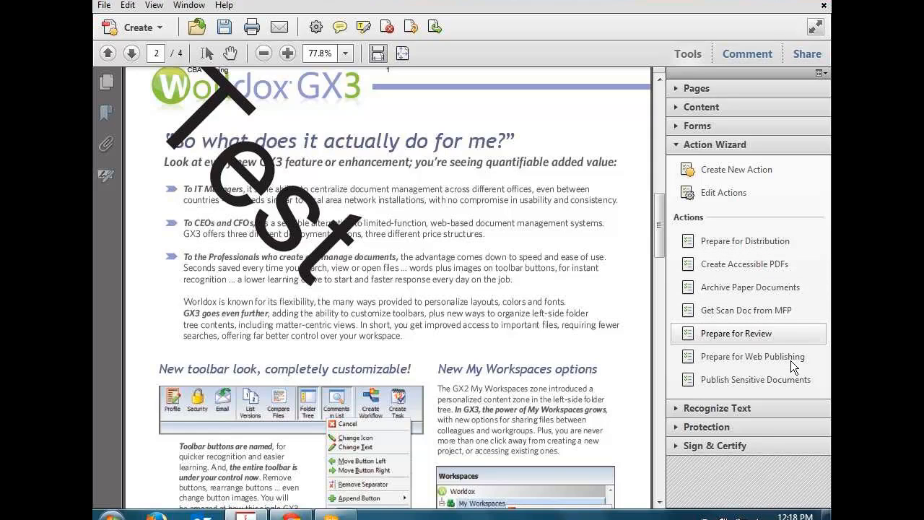
pyautogui.click(763, 335)
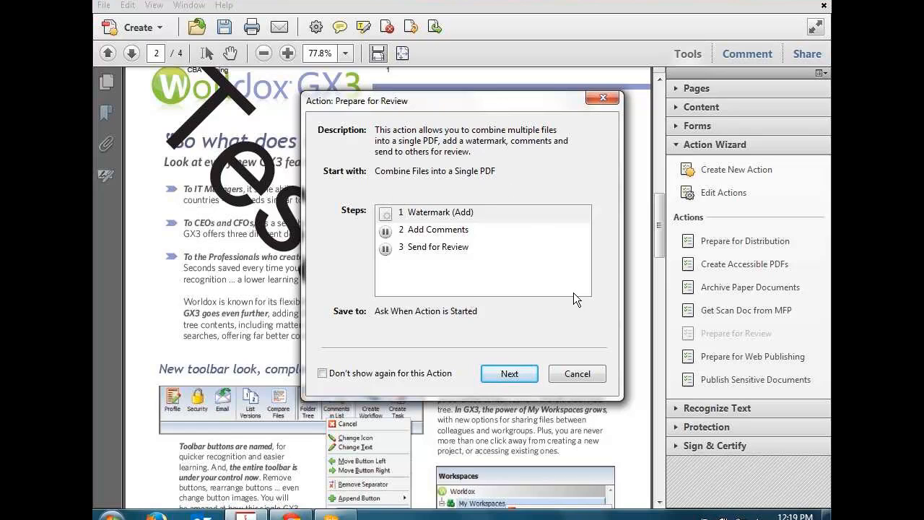
pyautogui.click(591, 373)
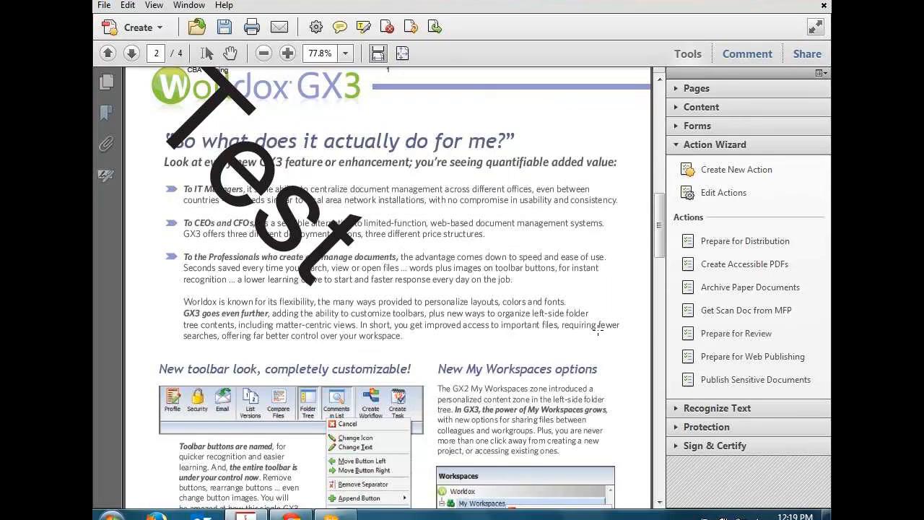
# Step: Expand the Recognize Text and Protection tool panels
pyautogui.click(744, 407)
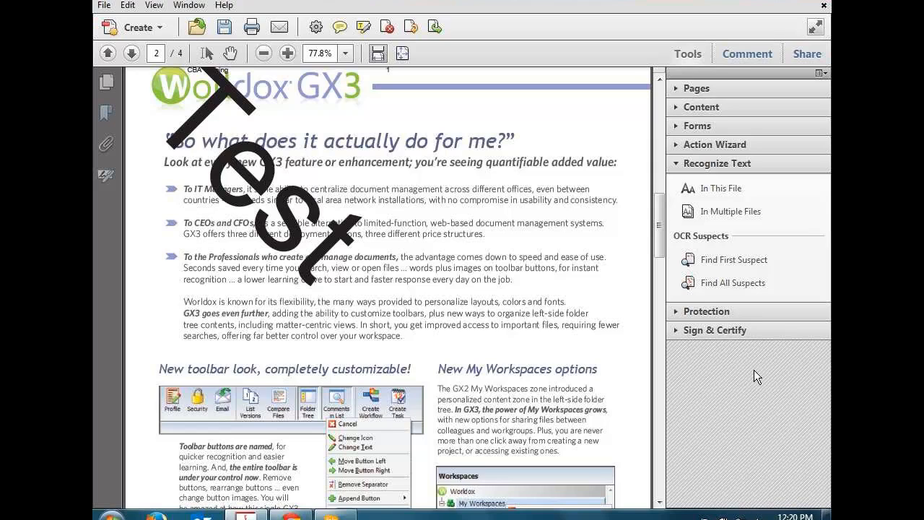
pyautogui.click(724, 312)
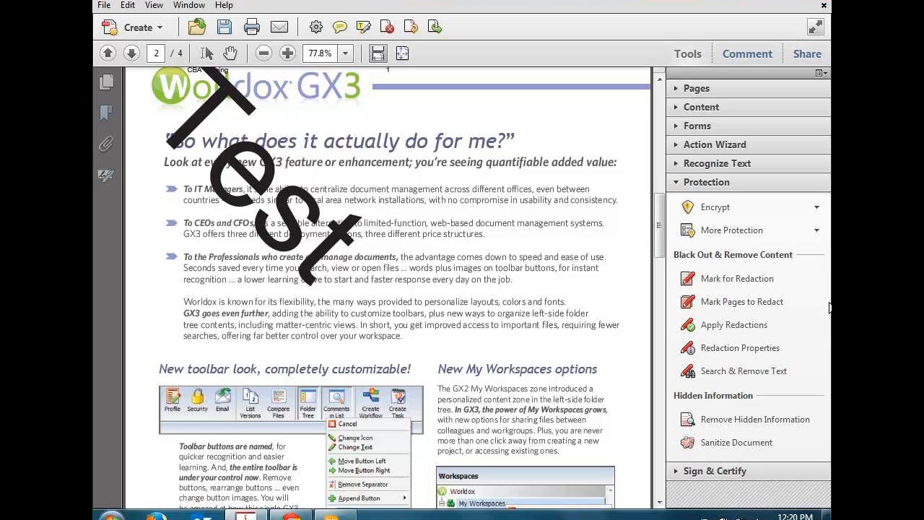
# Step: Open the Protection panel's encryption options, then close them
pyautogui.click(799, 208)
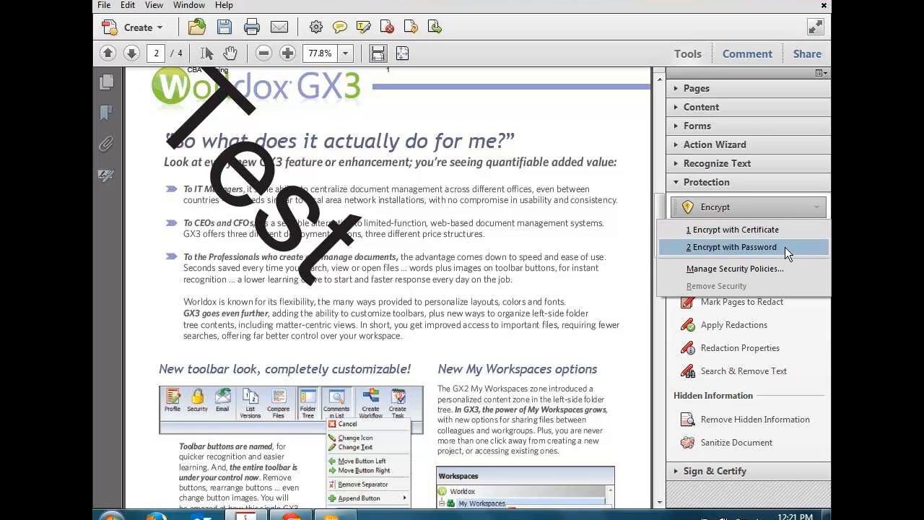
pyautogui.click(797, 208)
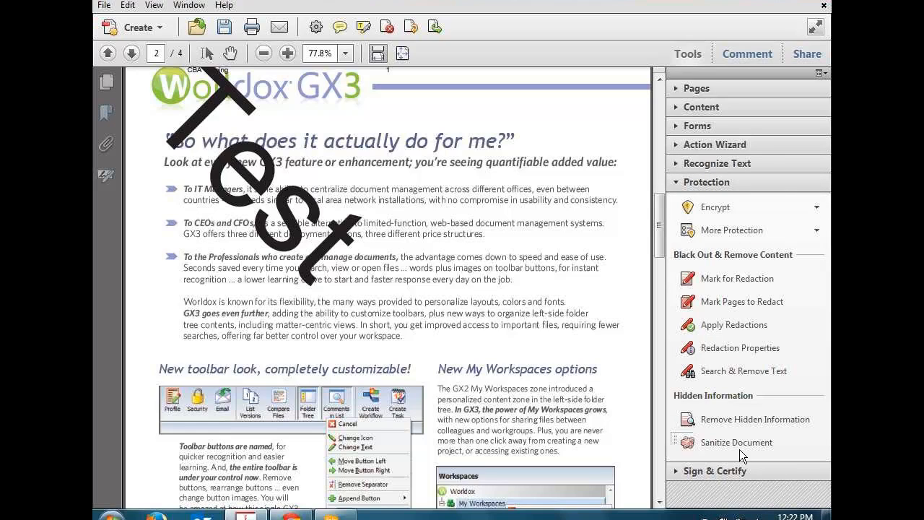
# Step: Expand the Sign & Certify panel, then collapse it again
pyautogui.click(700, 475)
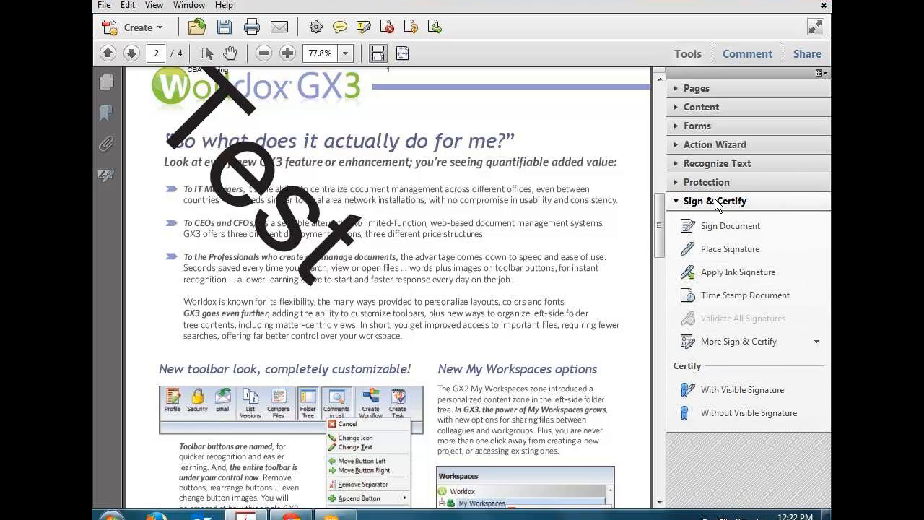
pyautogui.click(678, 201)
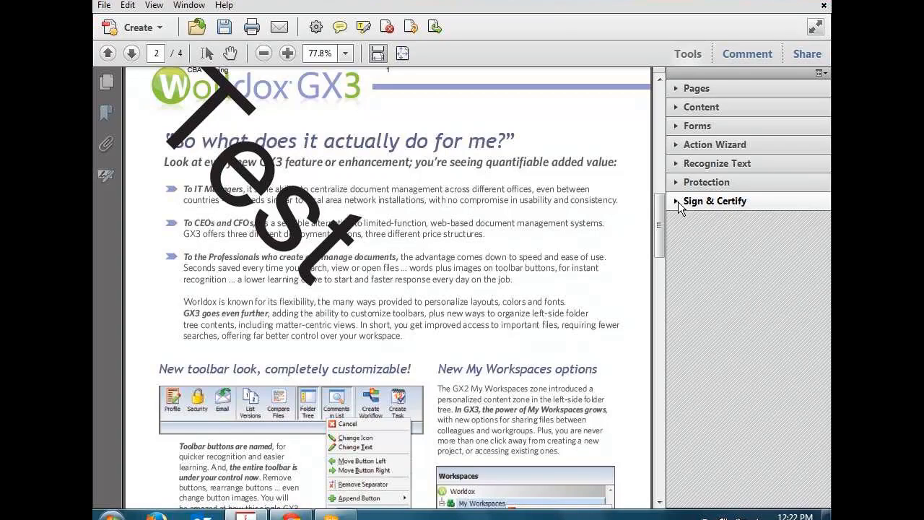
pyautogui.click(688, 183)
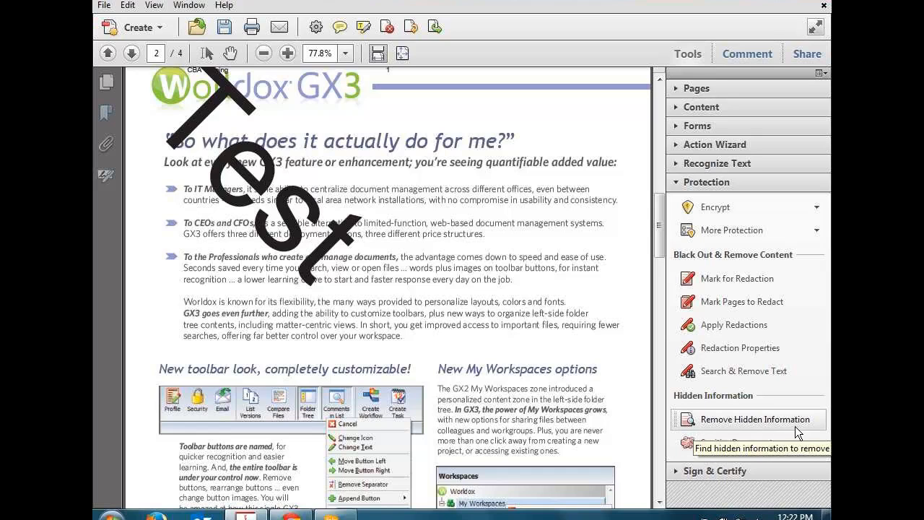
pyautogui.click(737, 447)
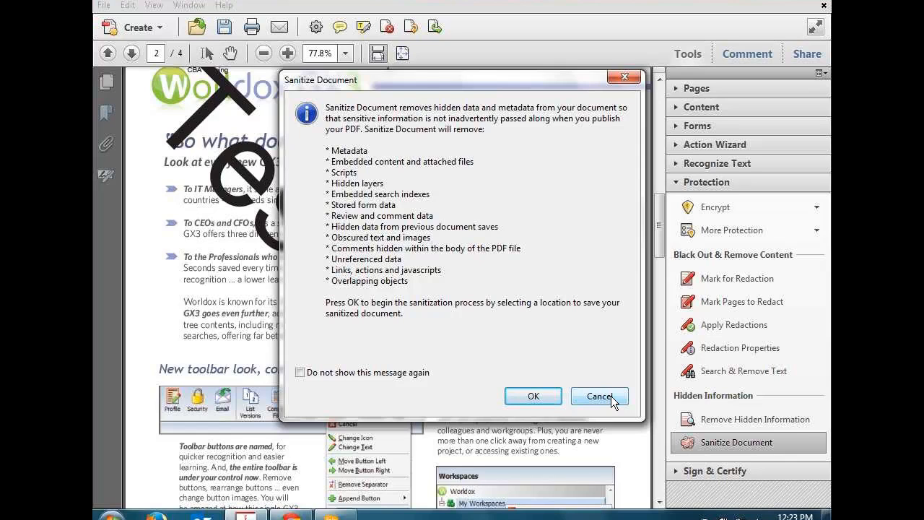
pyautogui.click(610, 396)
pyautogui.click(678, 184)
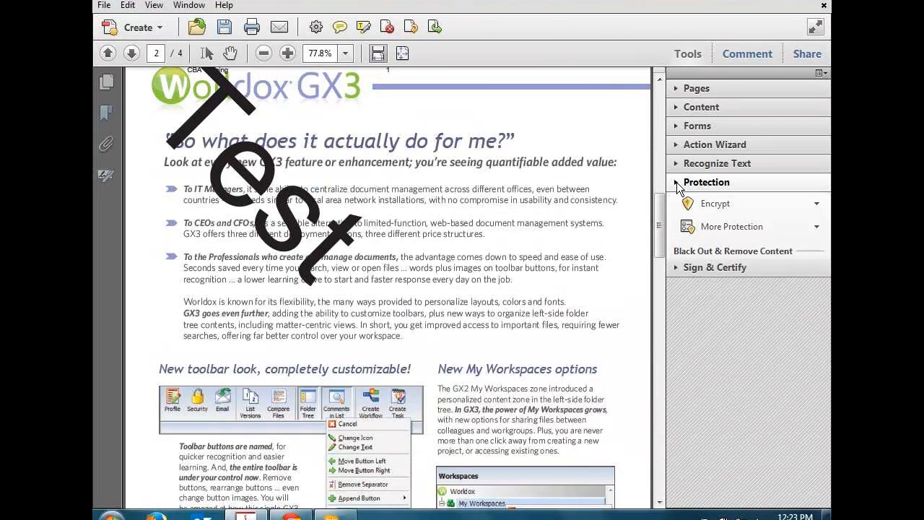
# Step: Place a sticky note beside the first bullet on page 2 using Annotations
pyautogui.click(753, 57)
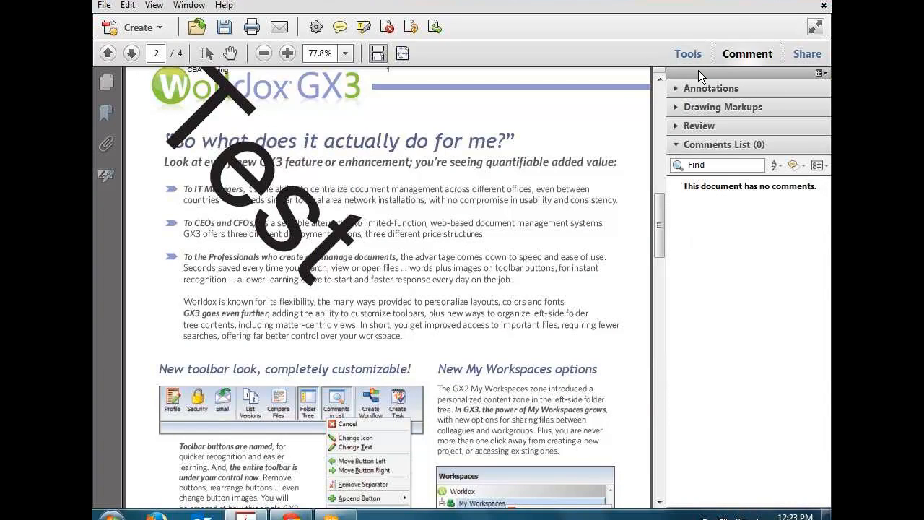
pyautogui.click(676, 90)
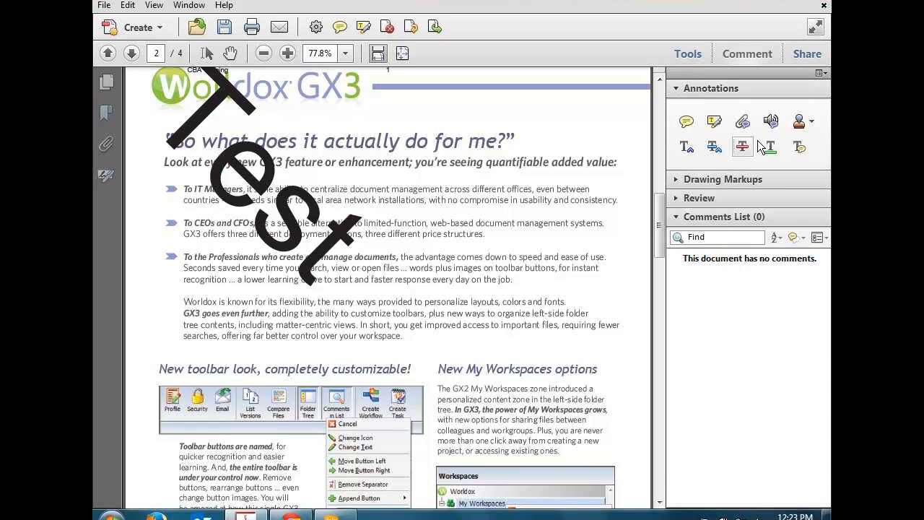
pyautogui.click(687, 124)
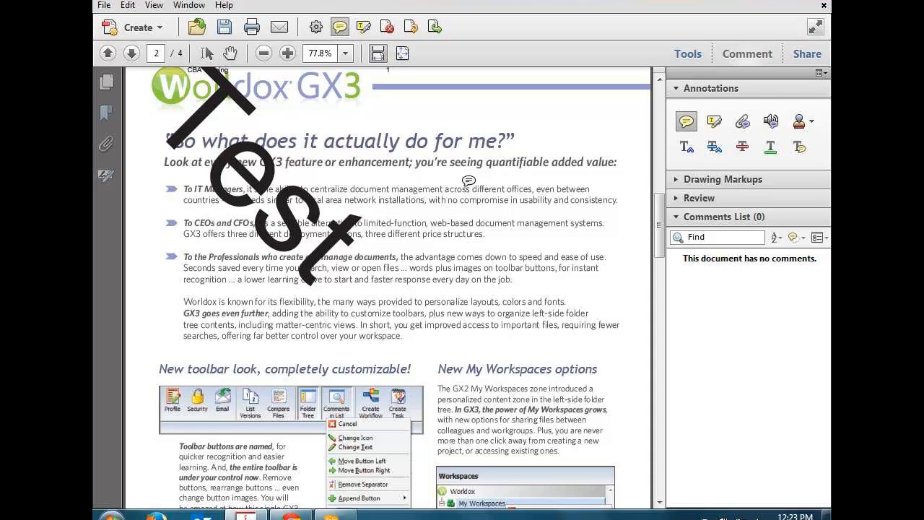
pyautogui.click(456, 178)
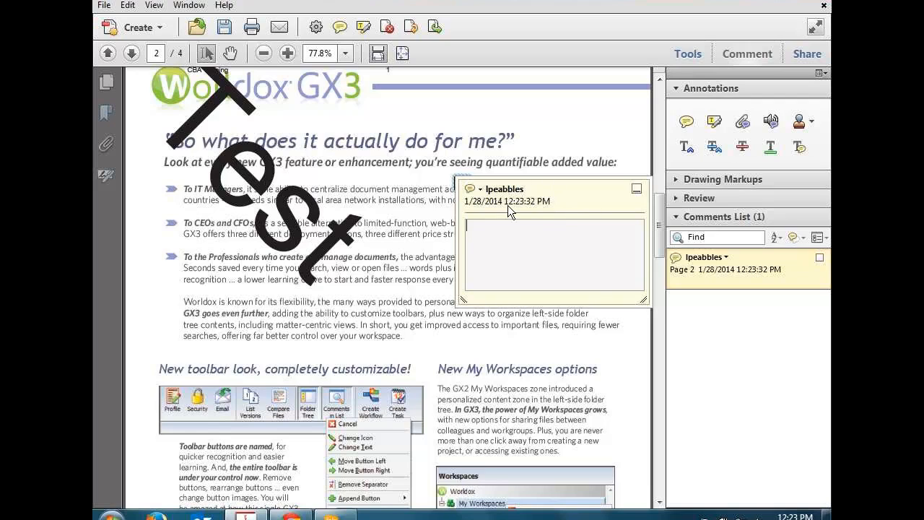
# Step: Close the sticky note's pop-up, reopen it, and close it again
pyautogui.click(635, 186)
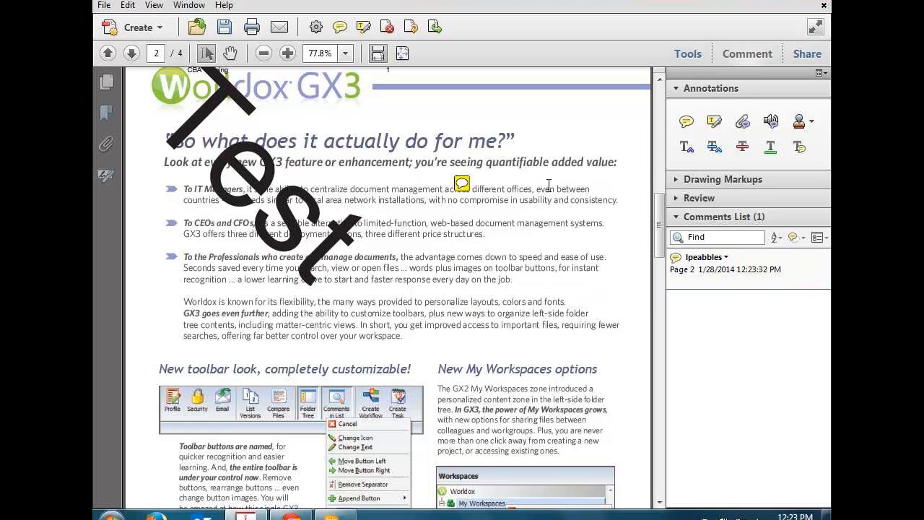
pyautogui.click(462, 183)
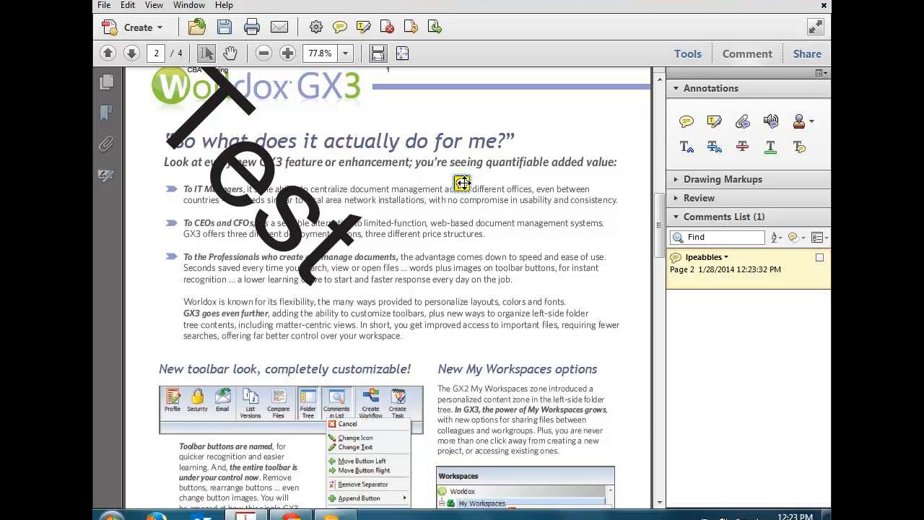
pyautogui.doubleClick(462, 183)
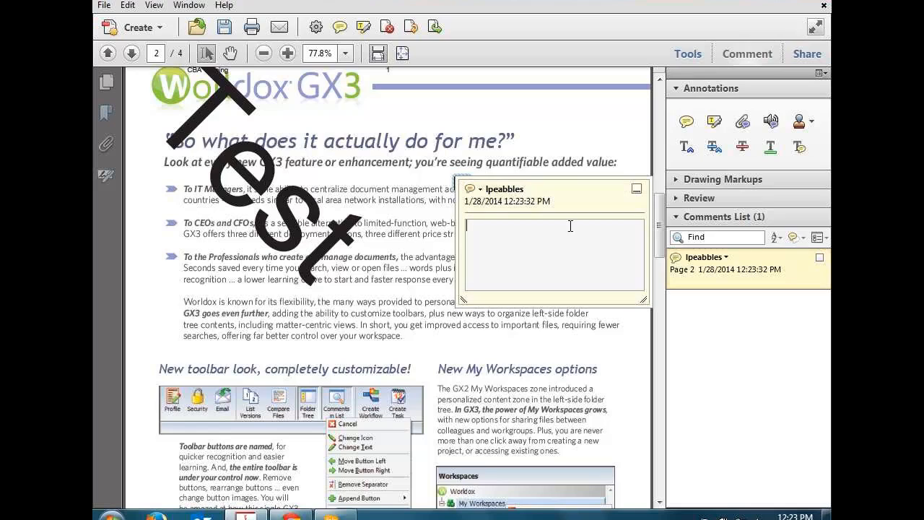
pyautogui.click(637, 189)
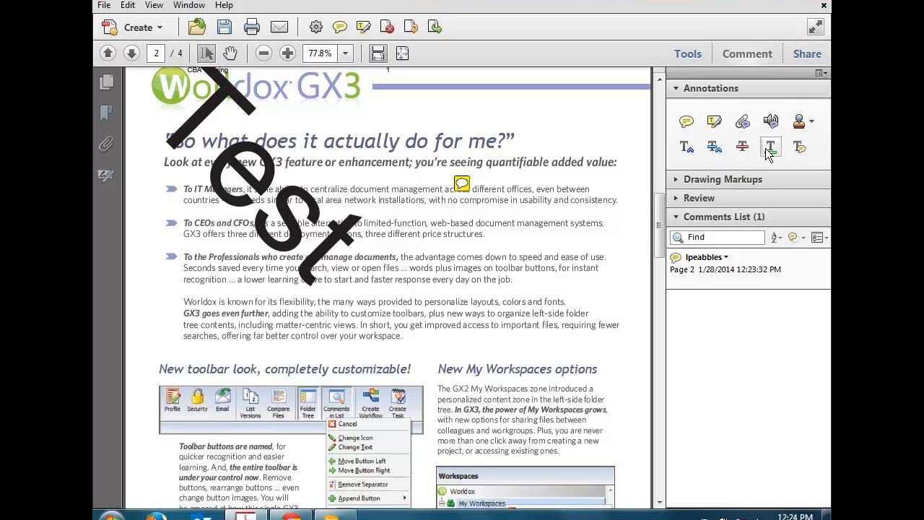
# Step: Strike through 'price structures.' at the end of the CEOs and CFOs bullet
pyautogui.moveTo(487, 233); pyautogui.dragTo(423, 234)
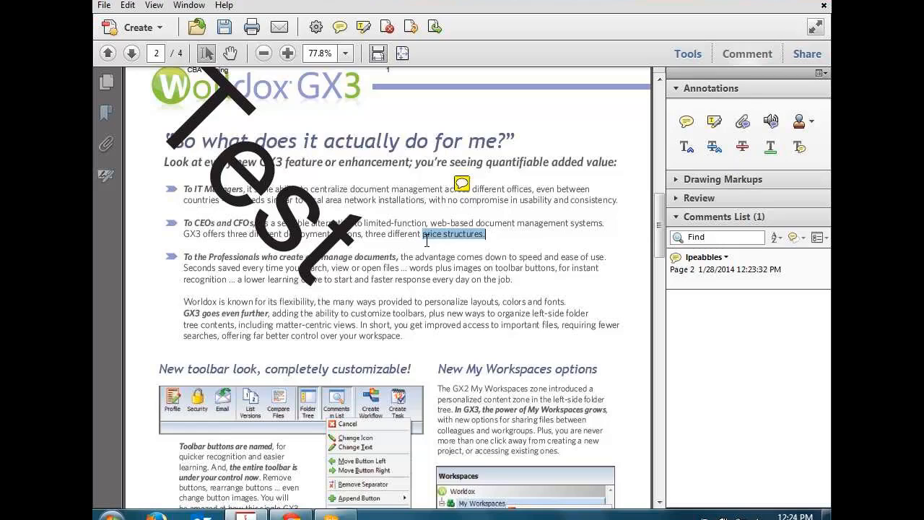
pyautogui.click(744, 149)
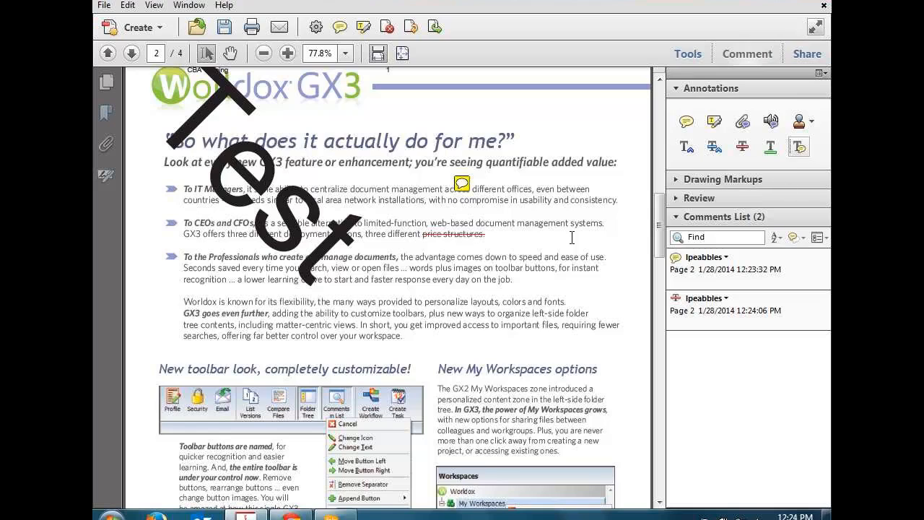
# Step: Draw a cloud markup around the third bullet's text, then expand the Review panel
pyautogui.click(674, 179)
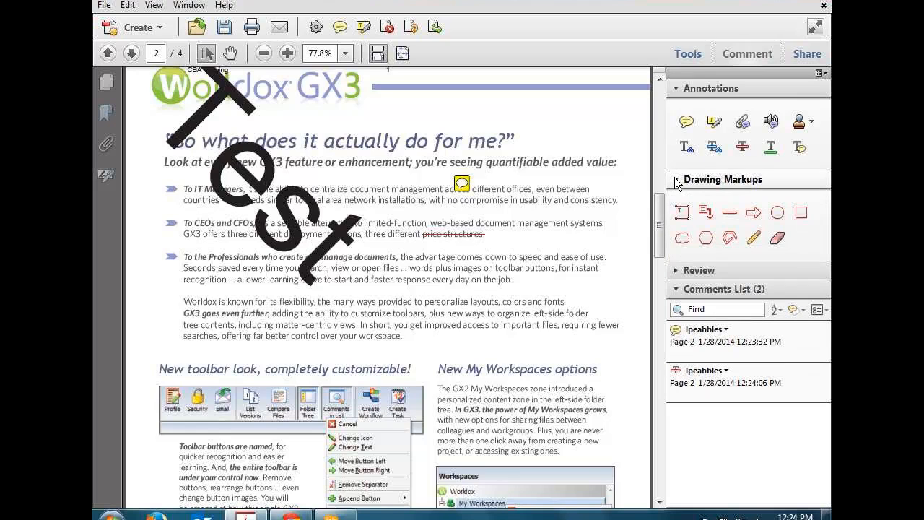
pyautogui.click(684, 238)
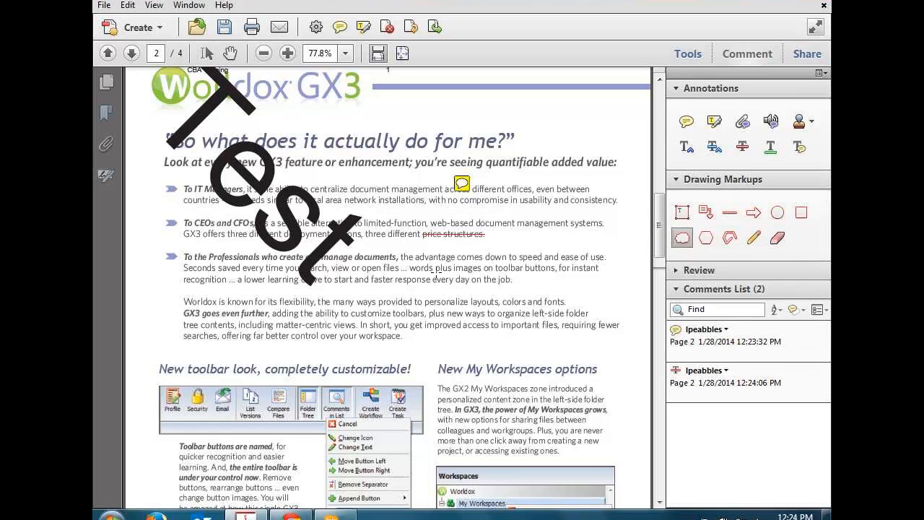
pyautogui.click(437, 254)
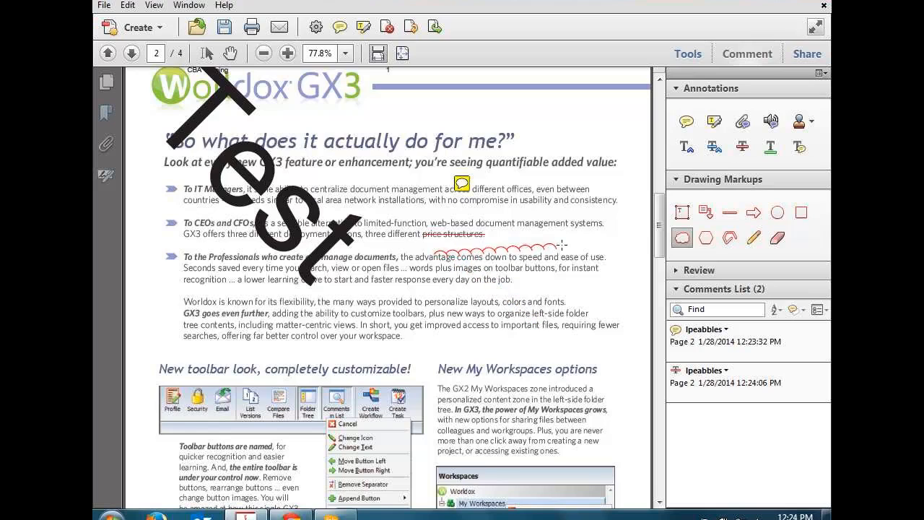
pyautogui.click(536, 243)
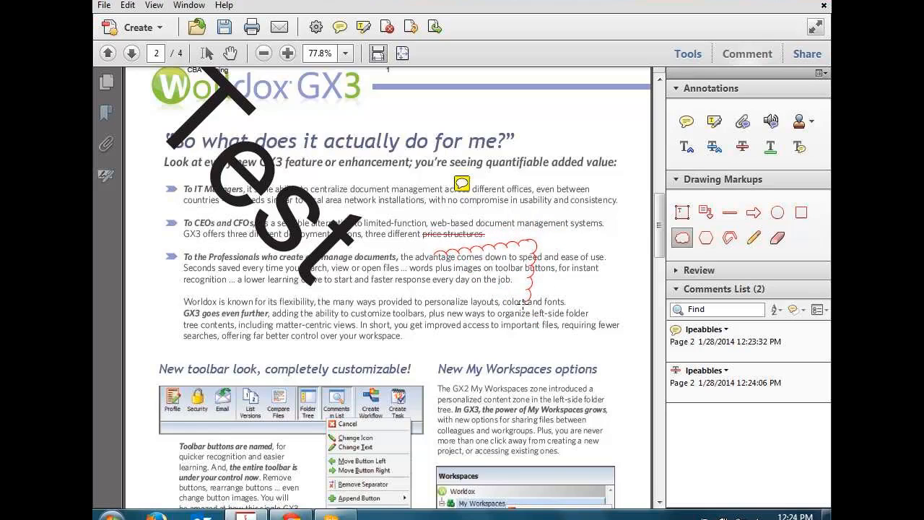
pyautogui.click(442, 311)
pyautogui.click(436, 254)
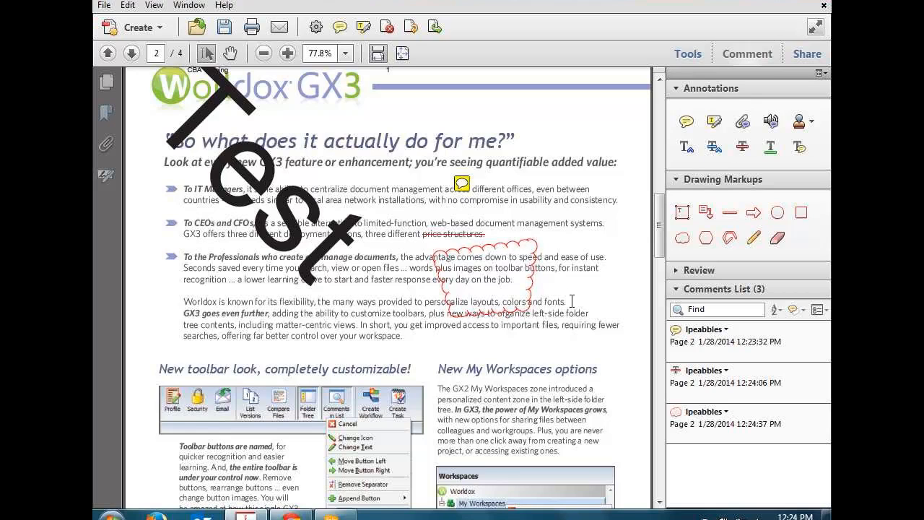
pyautogui.click(675, 271)
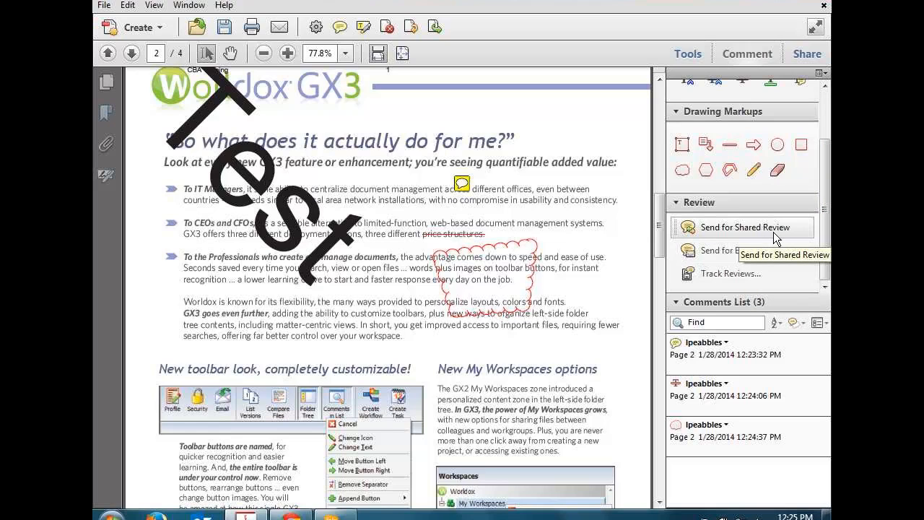
pyautogui.click(722, 274)
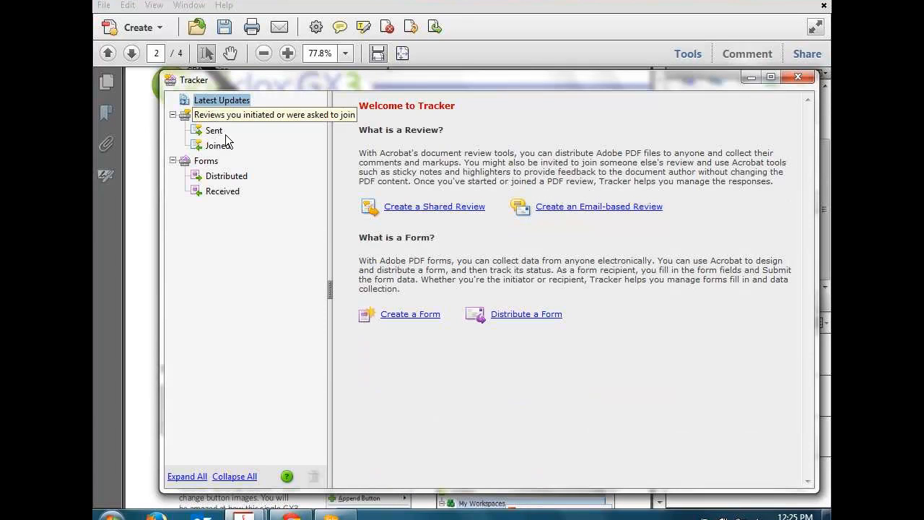
pyautogui.click(217, 132)
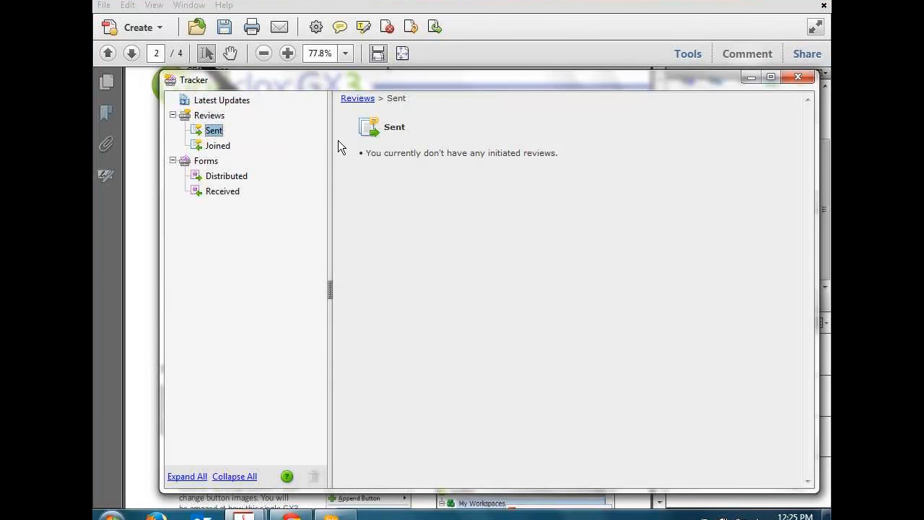
pyautogui.click(229, 145)
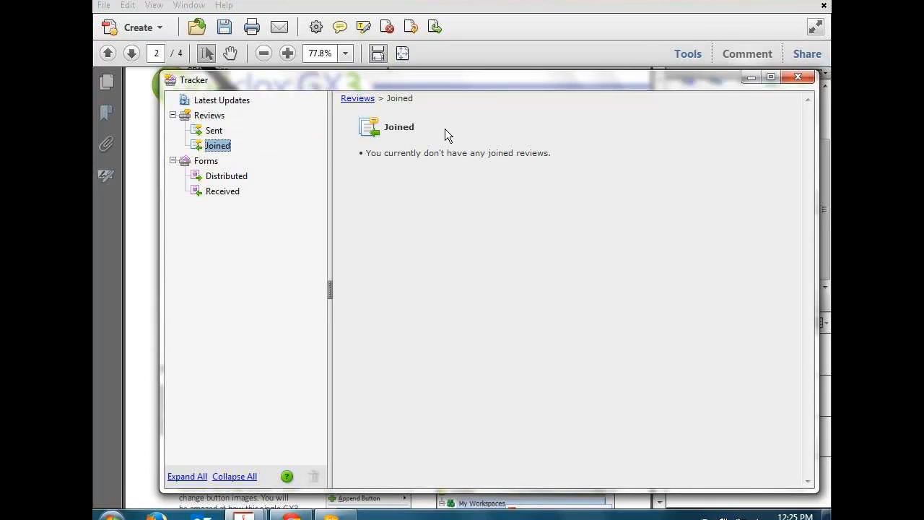
pyautogui.click(216, 131)
pyautogui.click(210, 117)
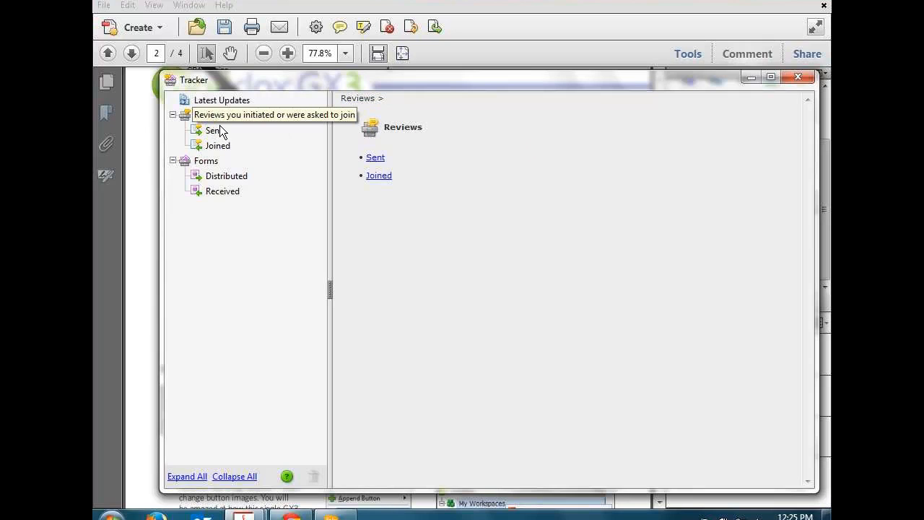
pyautogui.click(217, 132)
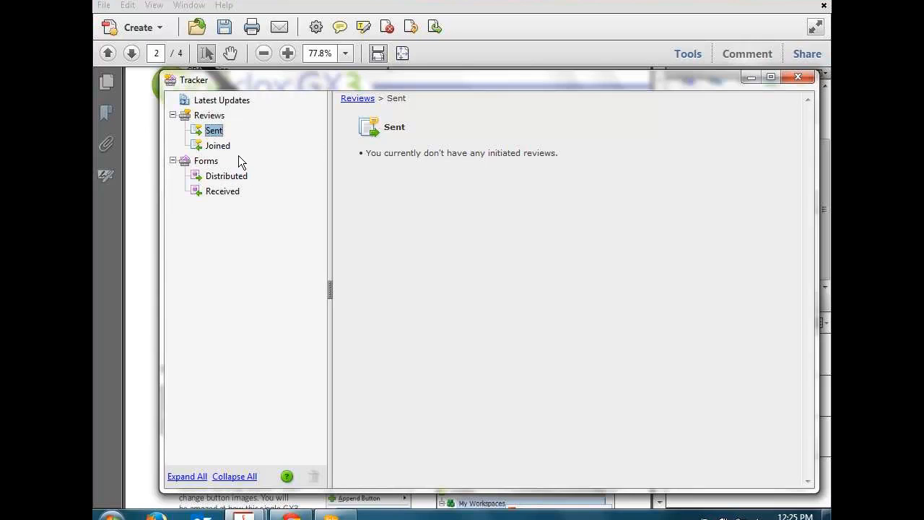
pyautogui.click(217, 116)
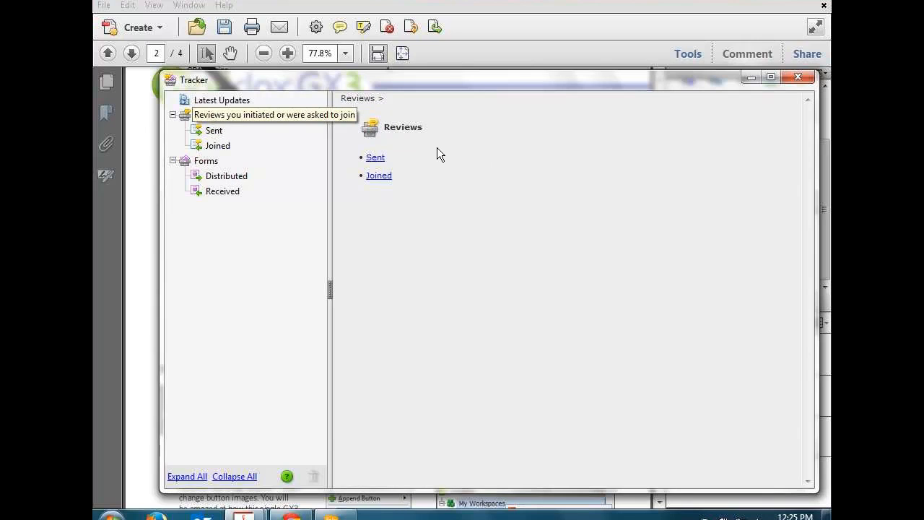
pyautogui.click(788, 77)
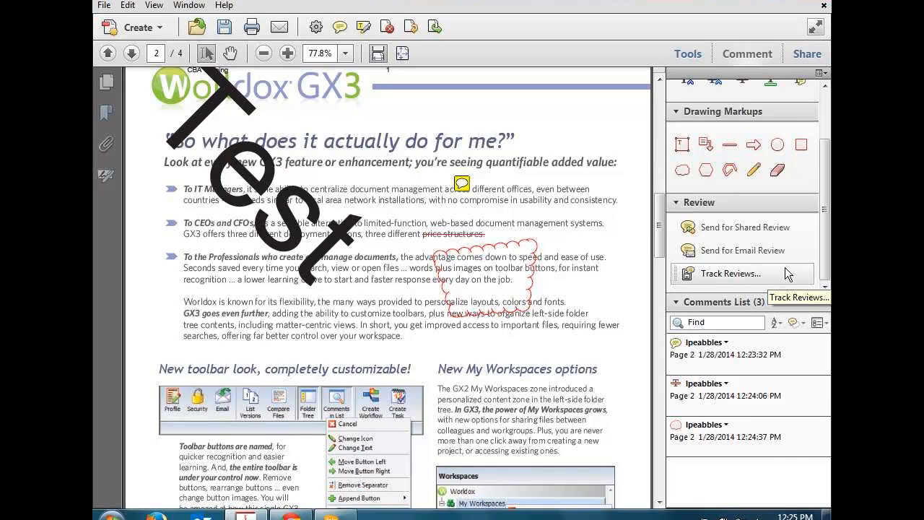
# Step: Save the brochure with File > Save and restart Send for Email Review
pyautogui.click(780, 251)
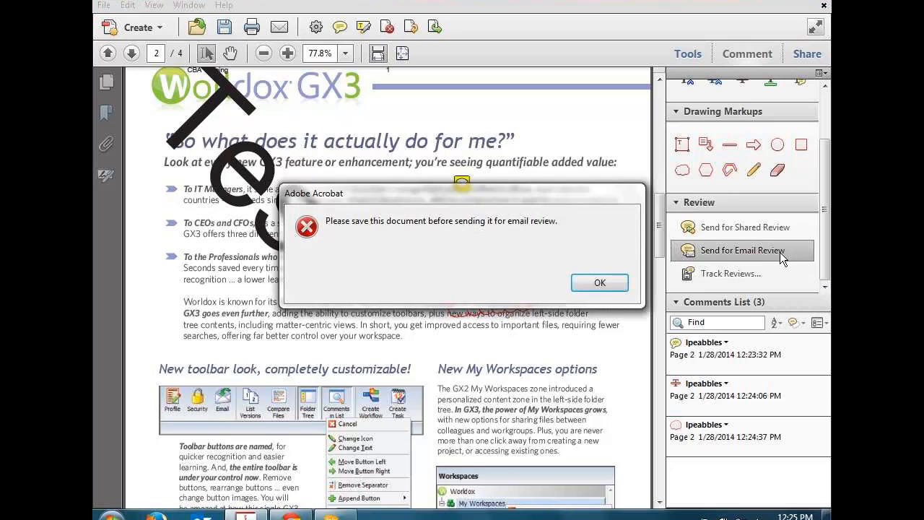
pyautogui.click(598, 286)
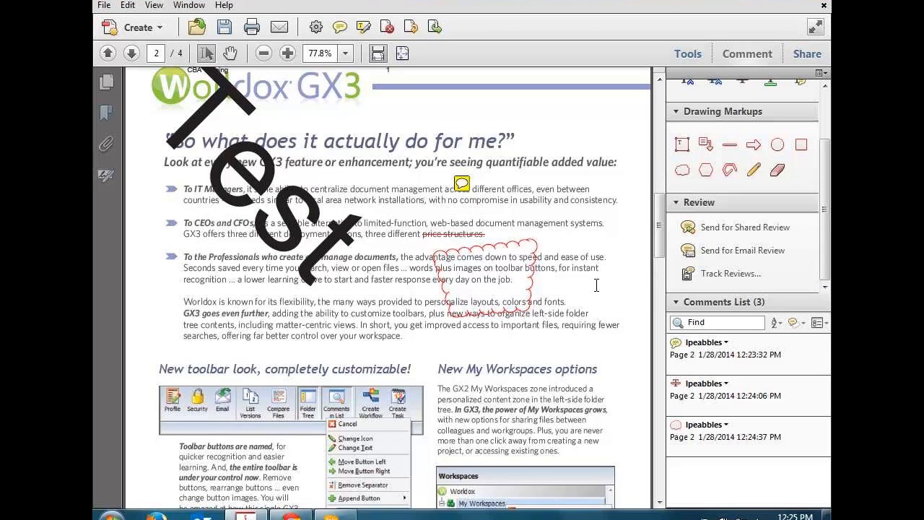
pyautogui.click(103, 6)
pyautogui.click(120, 64)
pyautogui.click(717, 252)
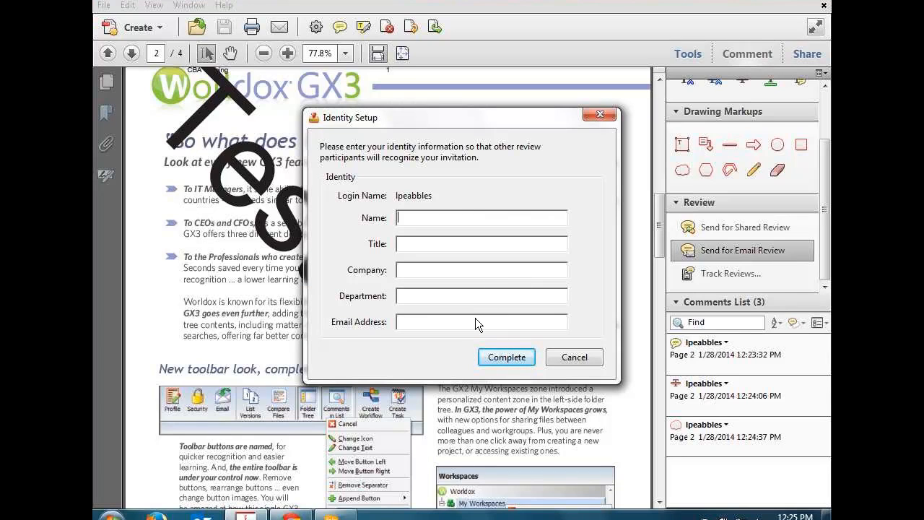
# Step: Complete Identity Setup with the user's name, title Trainer, company, department IT and e-mail address
pyautogui.press('Tab')
pyautogui.write('Trainer')
pyautogui.press('Tab')
pyautogui.write('DCNC, Inc')
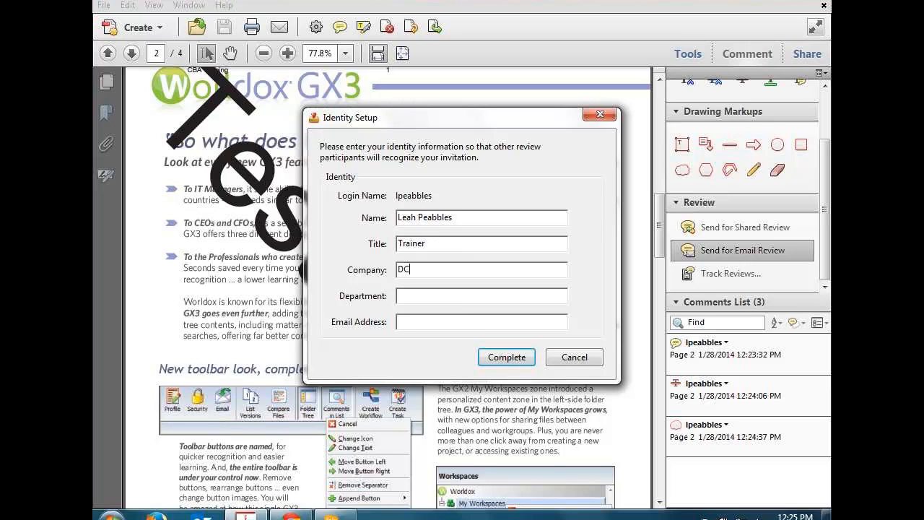
pyautogui.press('Tab')
pyautogui.write('IT')
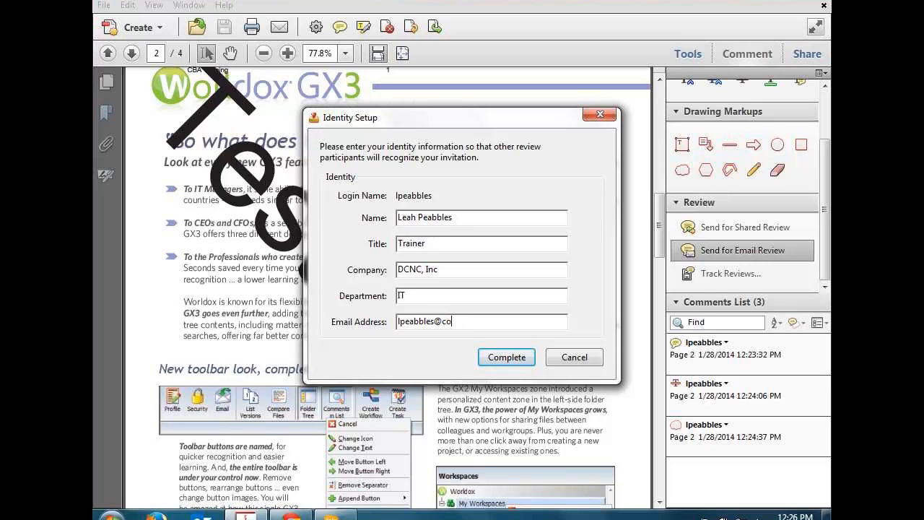
pyautogui.click(509, 359)
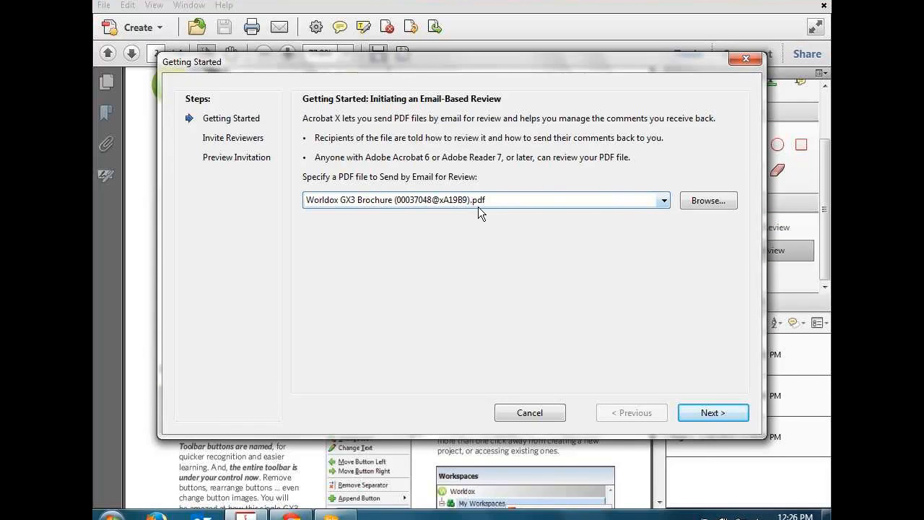
# Step: Enter the reviewer's e-mail address under Invite Reviewers and advance to Preview Invitation
pyautogui.click(711, 414)
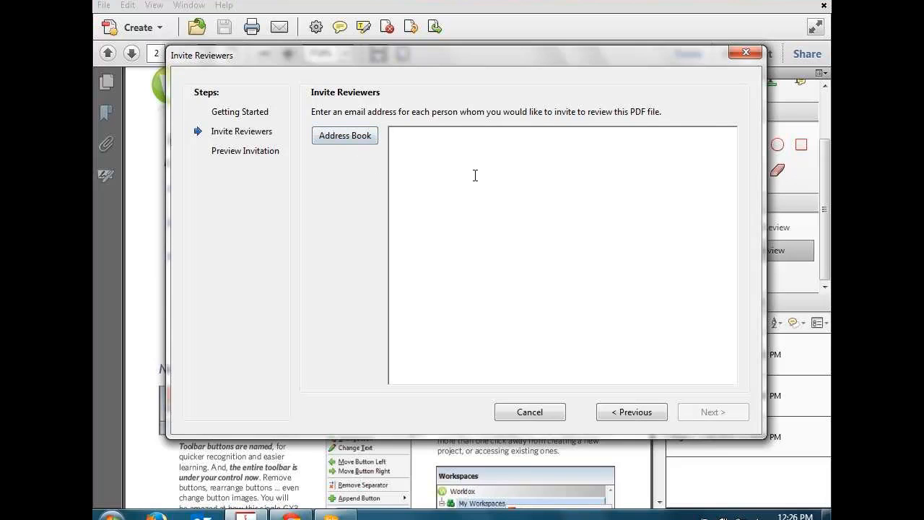
pyautogui.click(399, 132)
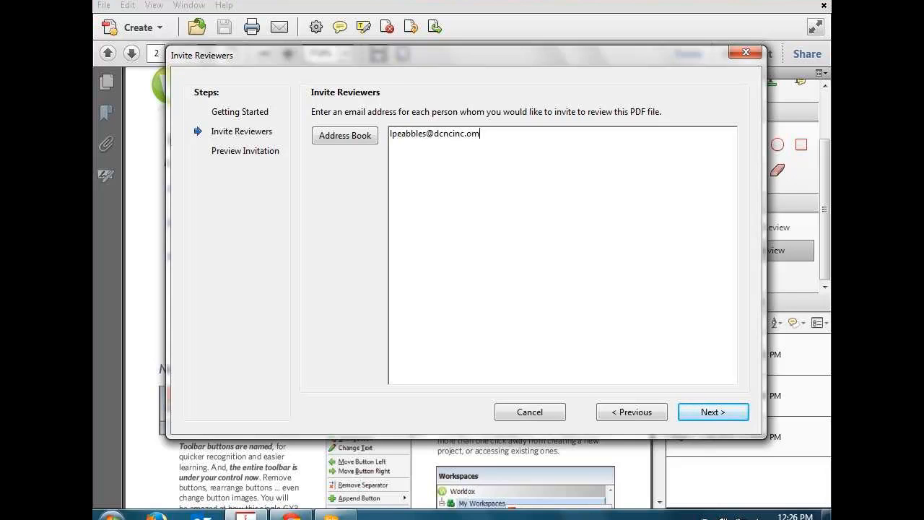
pyautogui.click(717, 413)
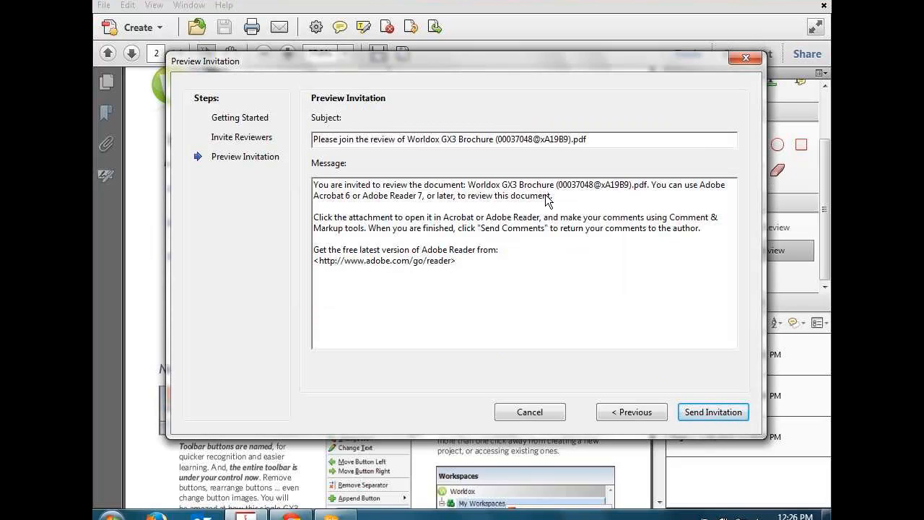
# Step: Send the review invitation and acknowledge the outgoing e-mail notices
pyautogui.click(698, 413)
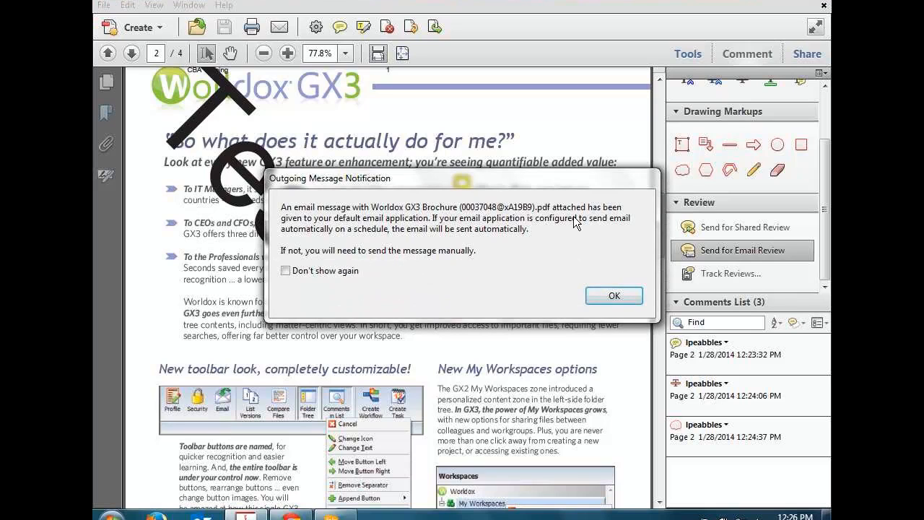
pyautogui.click(614, 296)
pyautogui.click(697, 280)
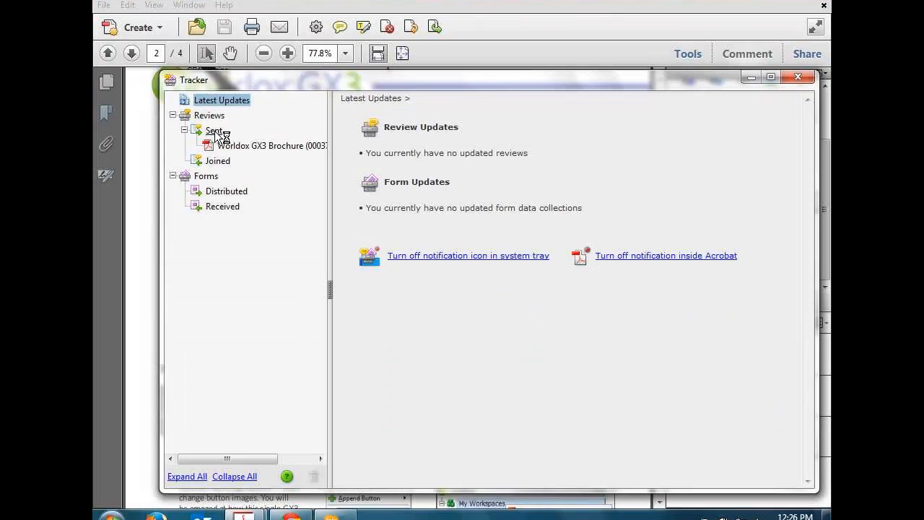
# Step: Check the Worldox GX3 Brochure review's status and reviewers under Sent in the Tracker, then close it
pyautogui.click(214, 133)
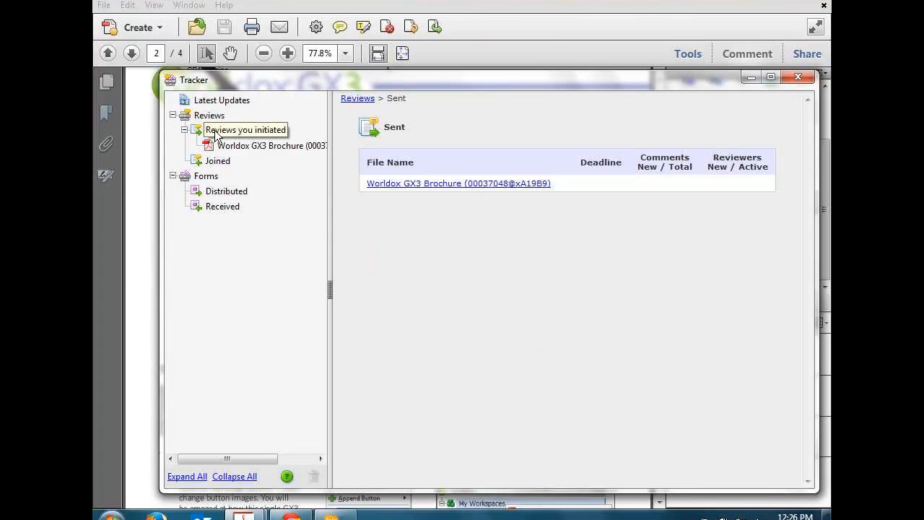
pyautogui.click(253, 147)
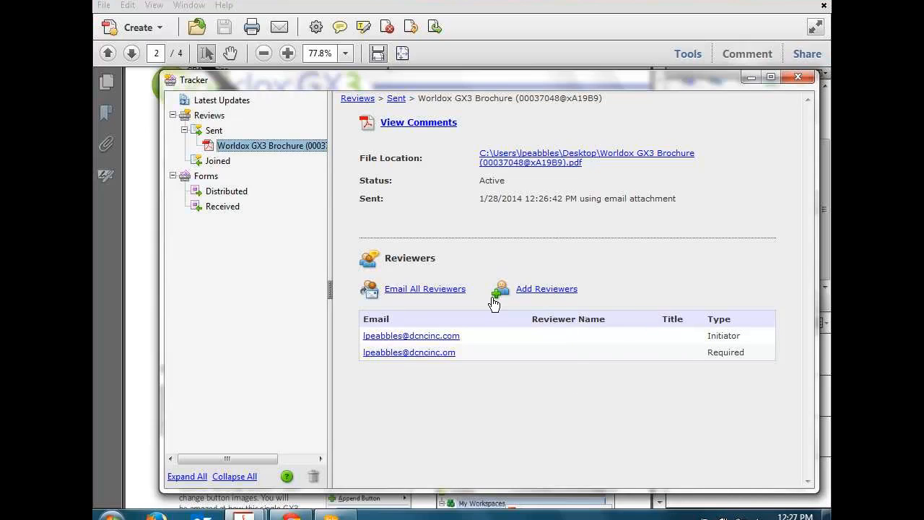
pyautogui.click(213, 130)
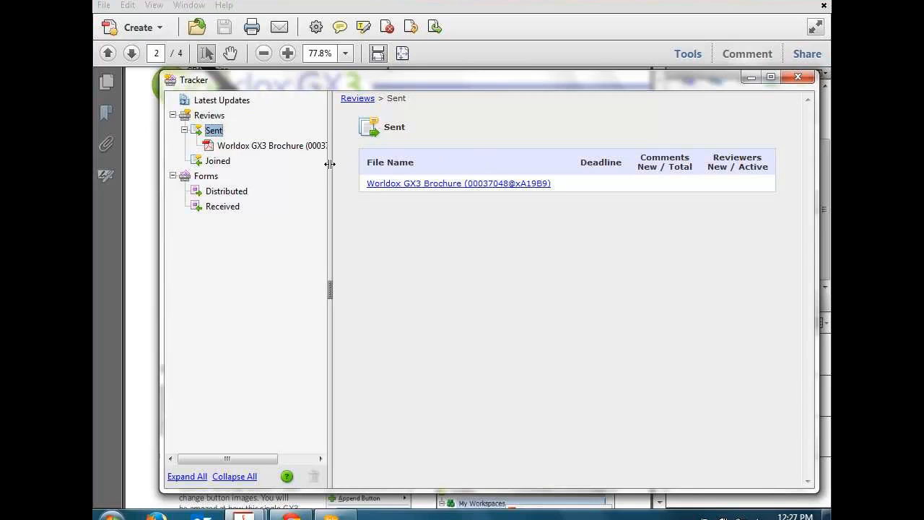
pyautogui.click(799, 77)
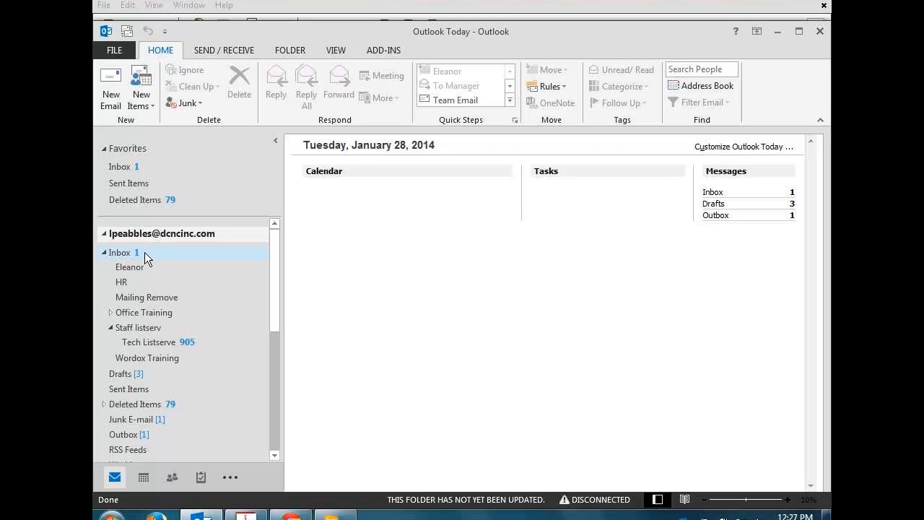
# Step: Read the Adobe SendNow welcome message in Outlook's Inbox, then return to Acrobat
pyautogui.click(119, 257)
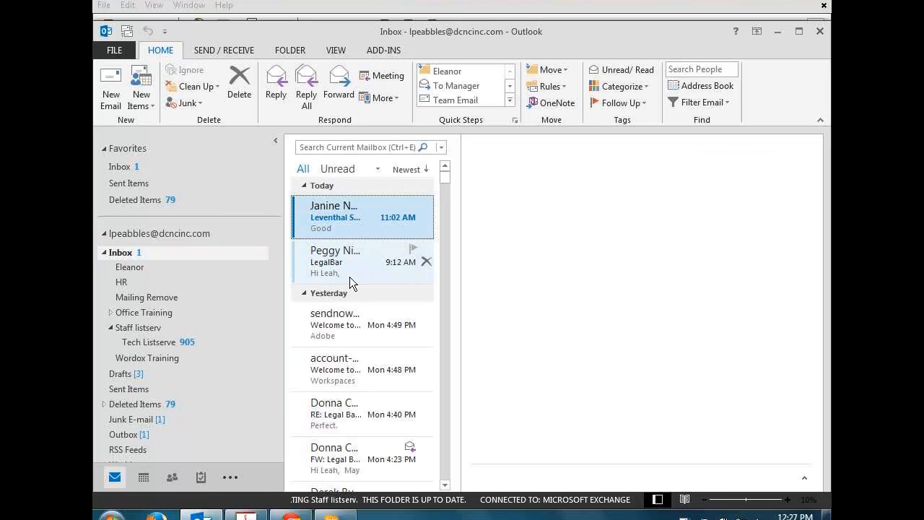
pyautogui.click(330, 318)
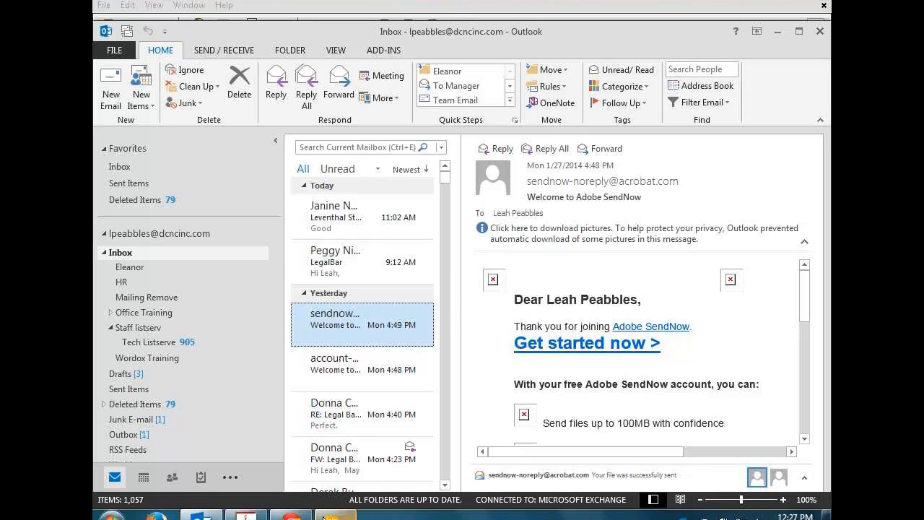
pyautogui.hotkey('alt', 'Tab')
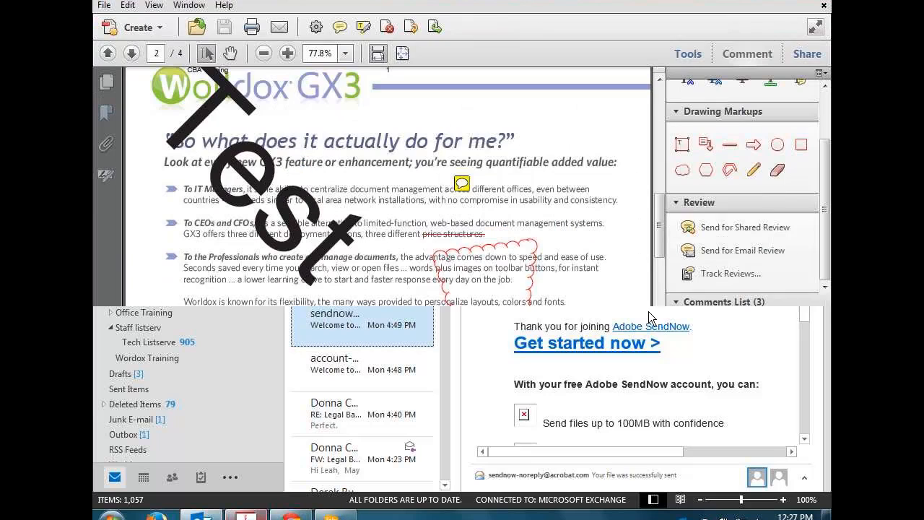
# Step: Collapse the Review section of the Comment pane above the comments list
pyautogui.moveTo(825, 208); pyautogui.dragTo(827, 228)
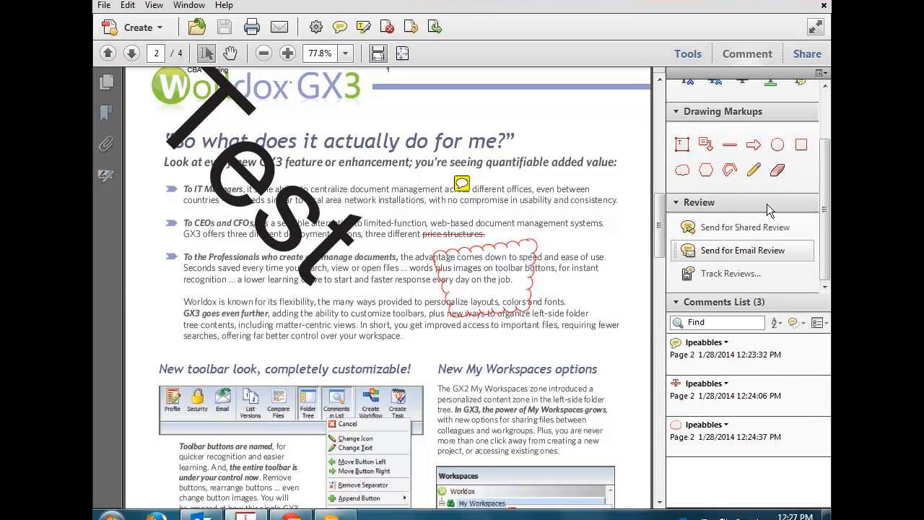
pyautogui.click(676, 202)
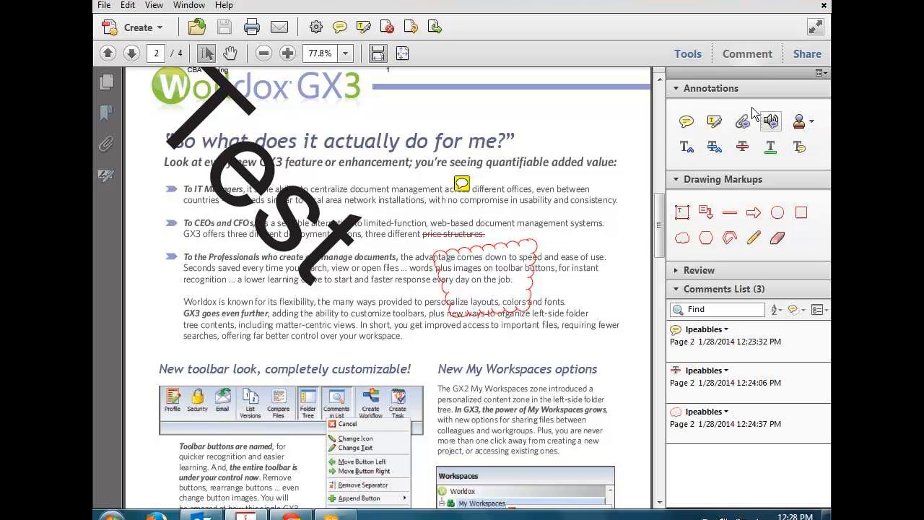
# Step: Collapse Annotations and Drawing Markups, expand Review in the Comment pane, then switch to Outlook
pyautogui.click(811, 123)
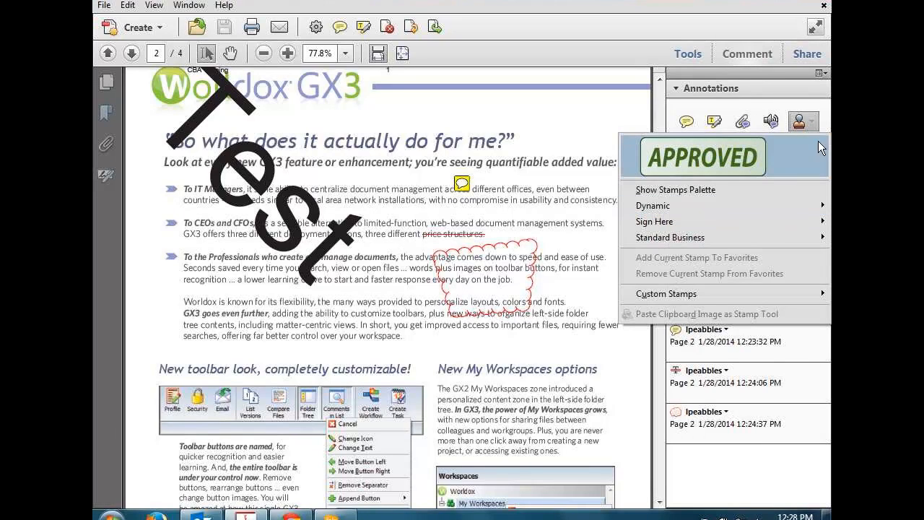
pyautogui.click(818, 119)
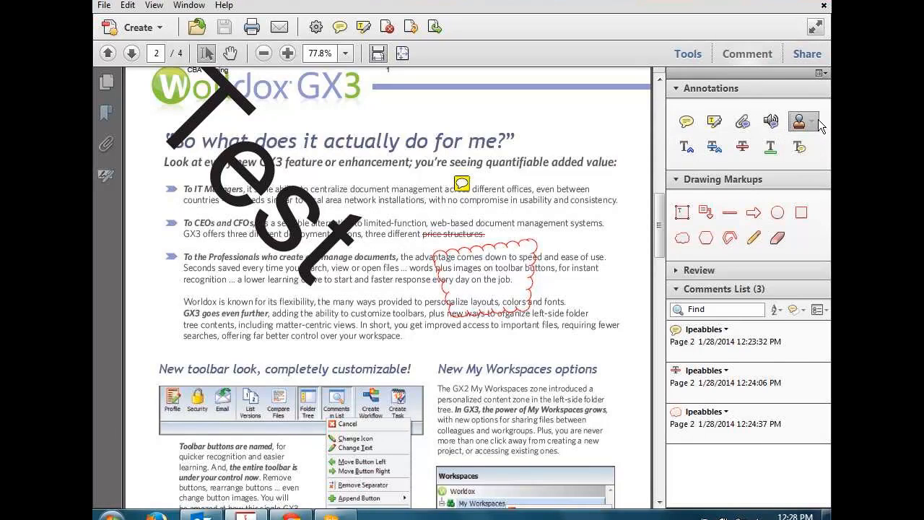
pyautogui.click(674, 88)
pyautogui.click(674, 108)
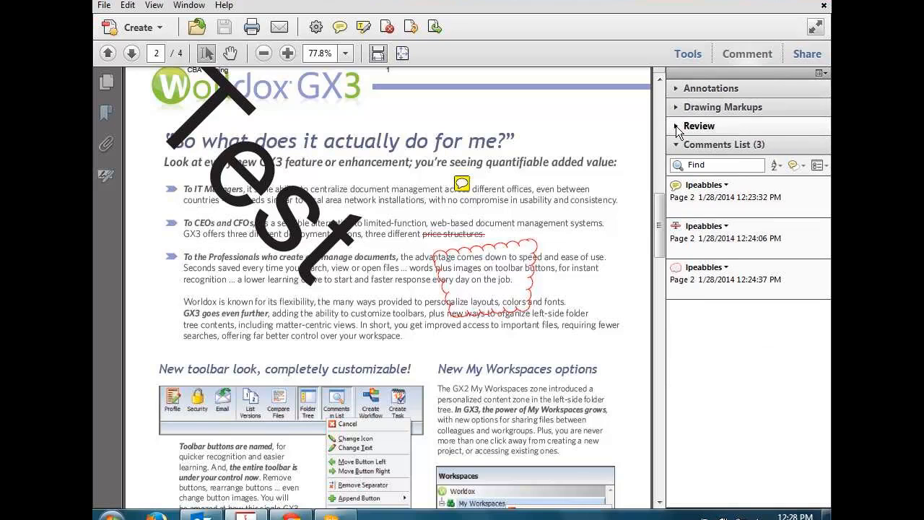
pyautogui.click(675, 126)
pyautogui.click(201, 515)
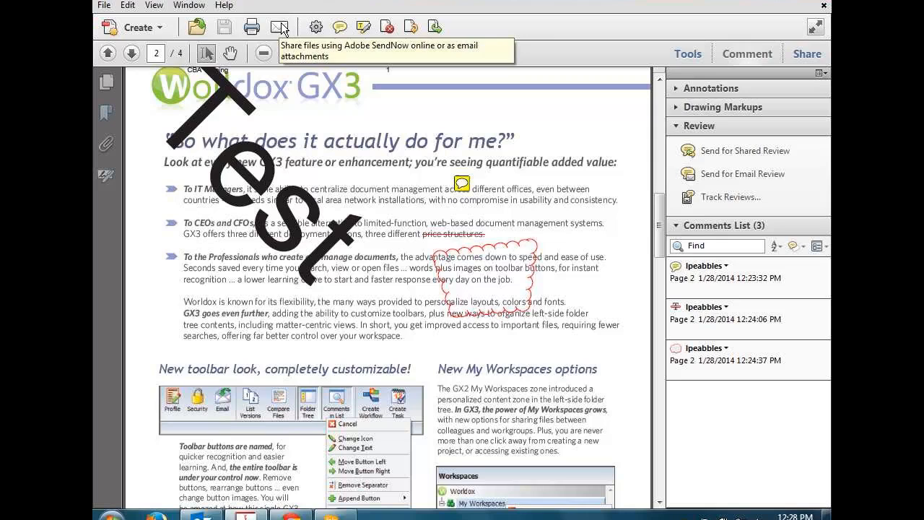
# Step: Attach the Worldox GX3 Brochure to a new email, then set Send Files to Use Adobe SendNow Online
pyautogui.click(281, 27)
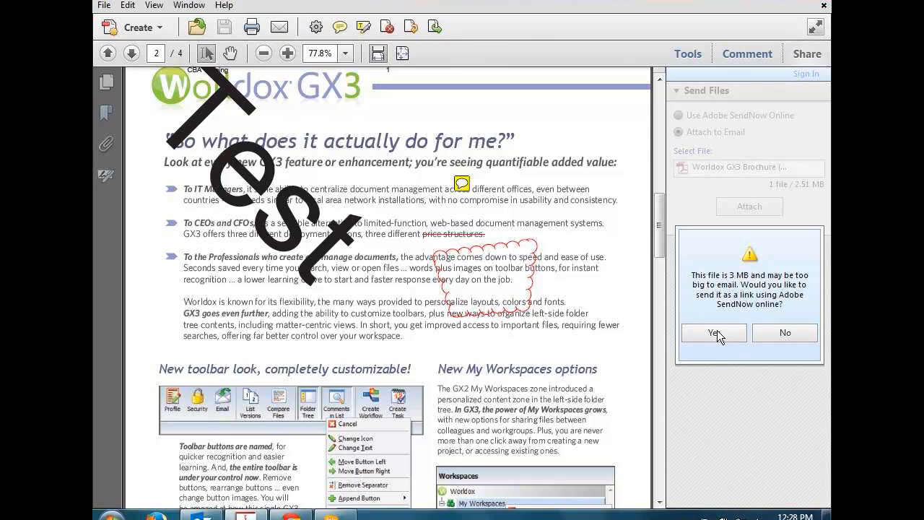
pyautogui.click(781, 336)
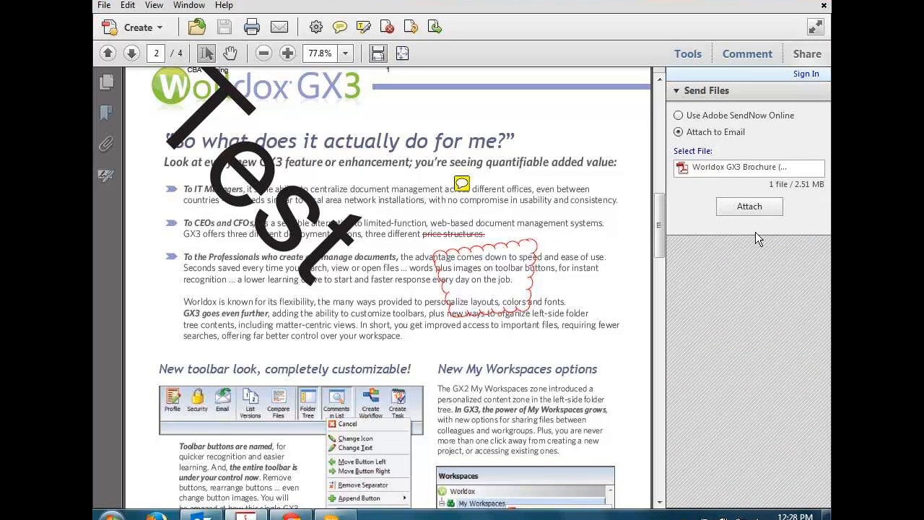
pyautogui.click(749, 207)
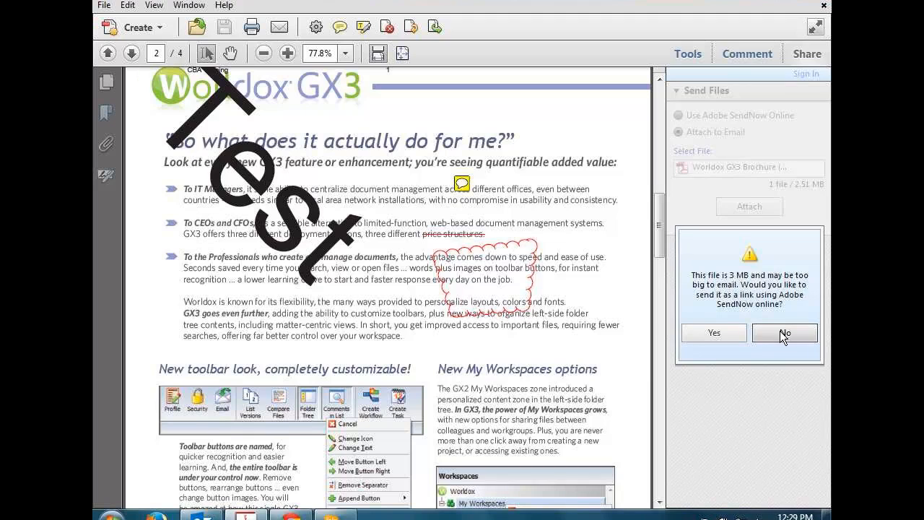
pyautogui.click(784, 332)
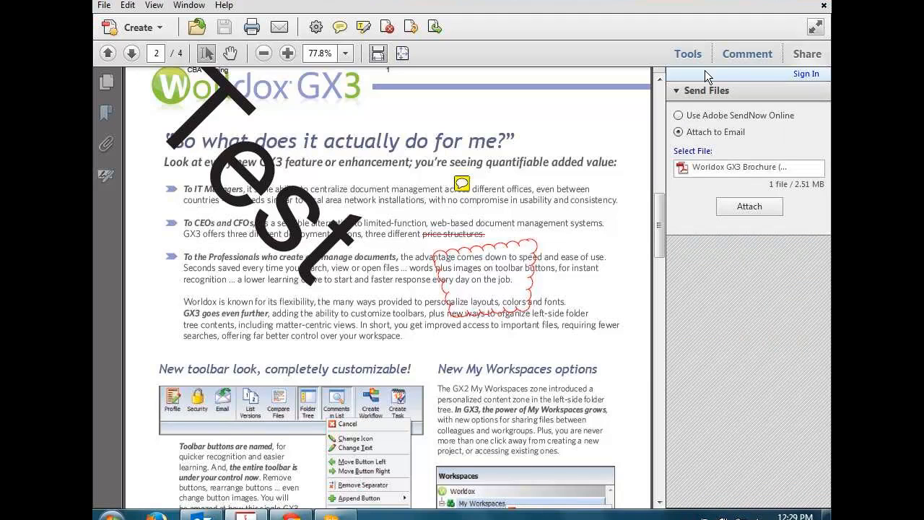
pyautogui.click(678, 116)
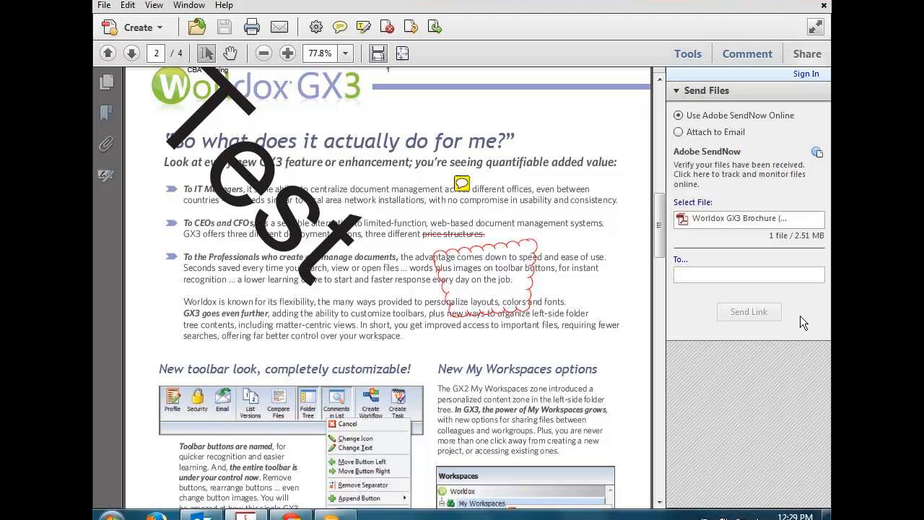
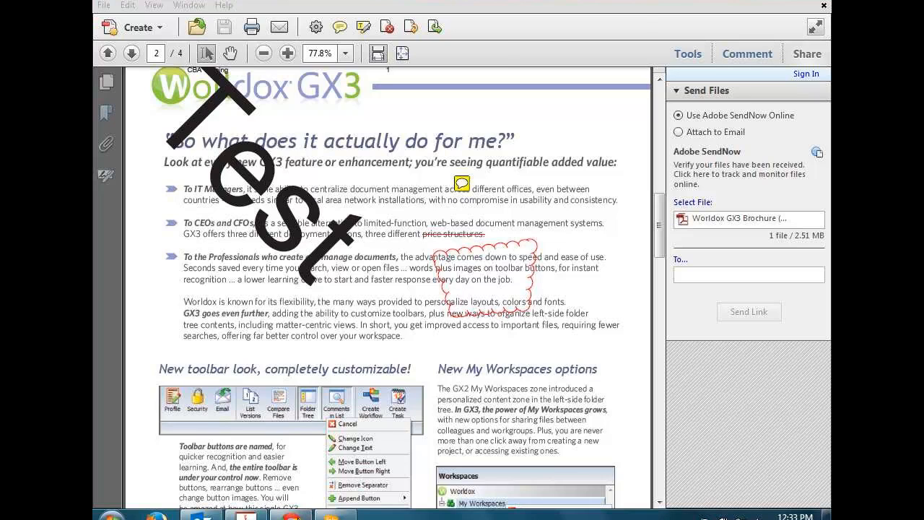
# Step: Scroll the Law Practice Today article down to the Exploring an Email Package section and its annotated screenshot
pyautogui.moveTo(534, 174)
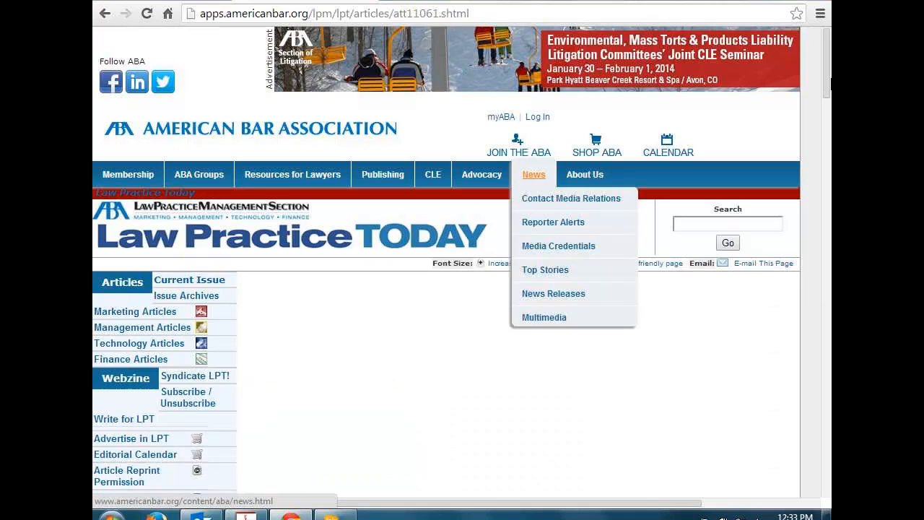
pyautogui.moveTo(822, 88); pyautogui.dragTo(830, 285)
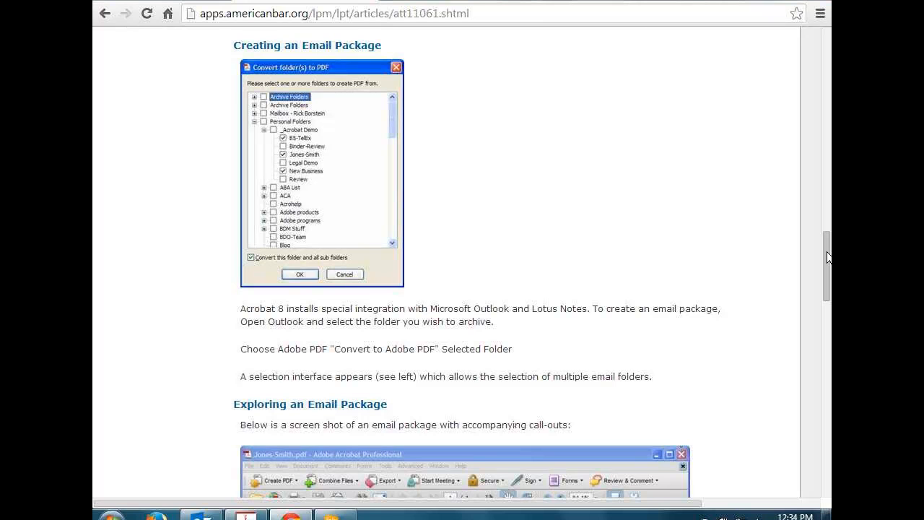
pyautogui.moveTo(826, 251); pyautogui.dragTo(823, 306)
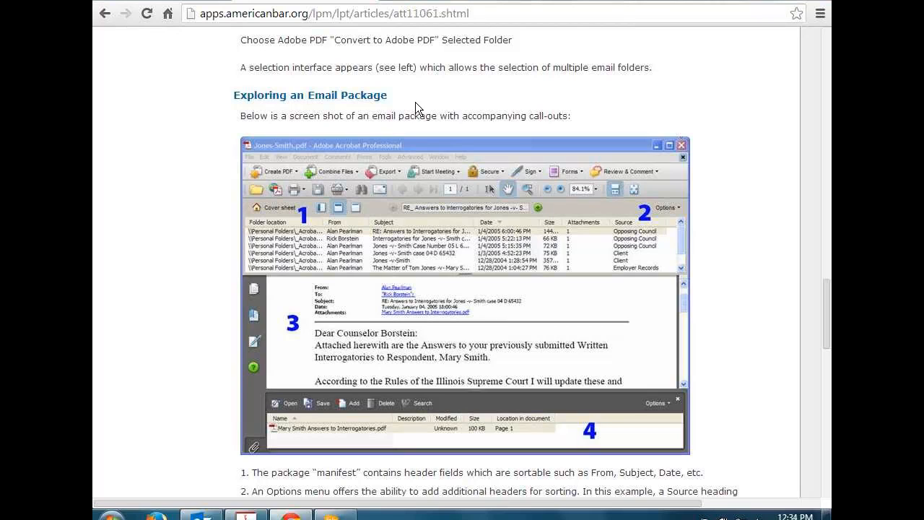
# Step: Copy the Law Practice Today article's URL from Chrome's address bar, then switch back to the Acrobat brochure
pyautogui.click(389, 14)
pyautogui.rightClick(389, 14)
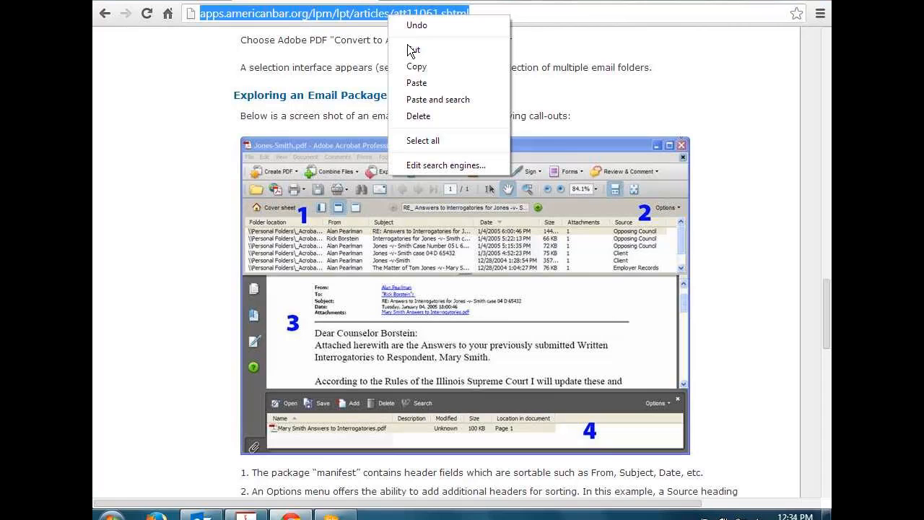
pyautogui.click(422, 67)
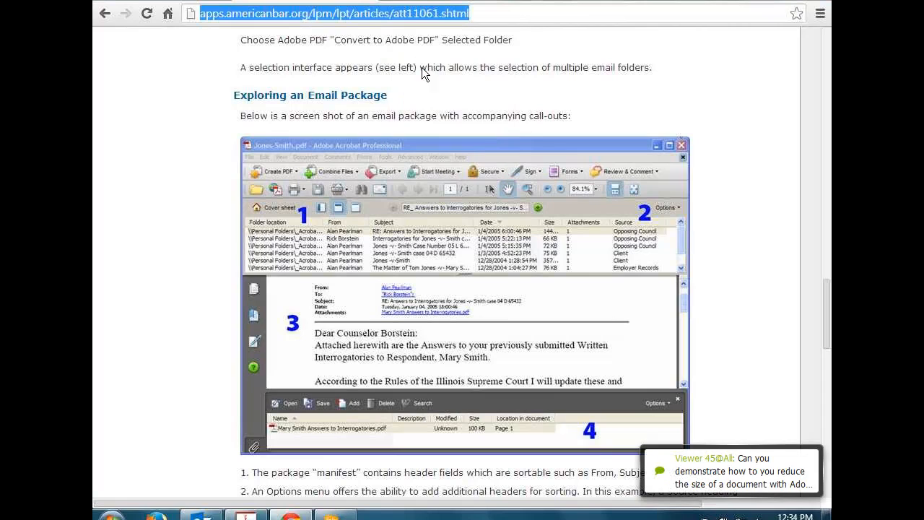
pyautogui.click(631, 236)
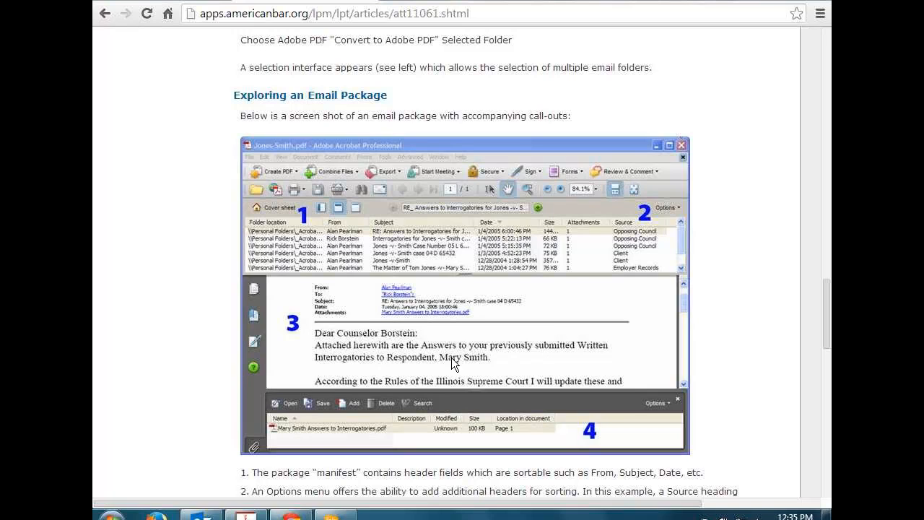
pyautogui.click(249, 514)
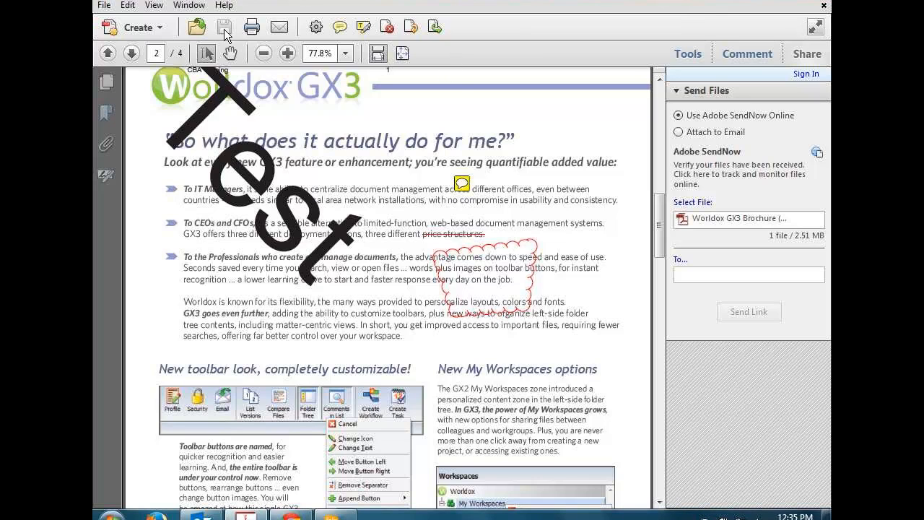
pyautogui.click(104, 6)
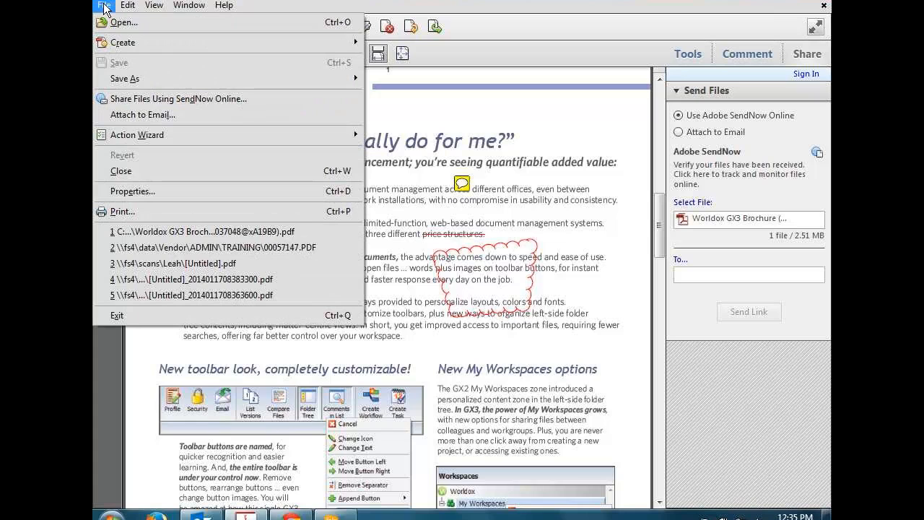
pyautogui.moveTo(127, 6)
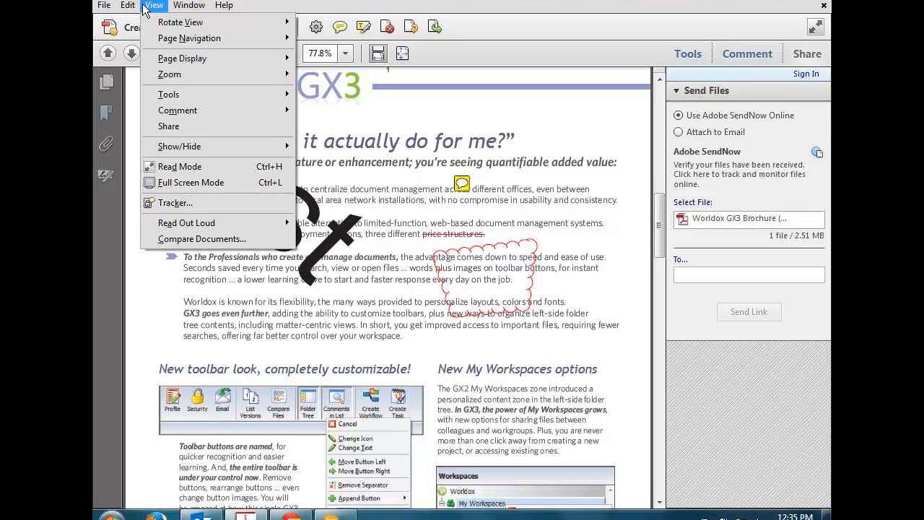
pyautogui.moveTo(184, 6)
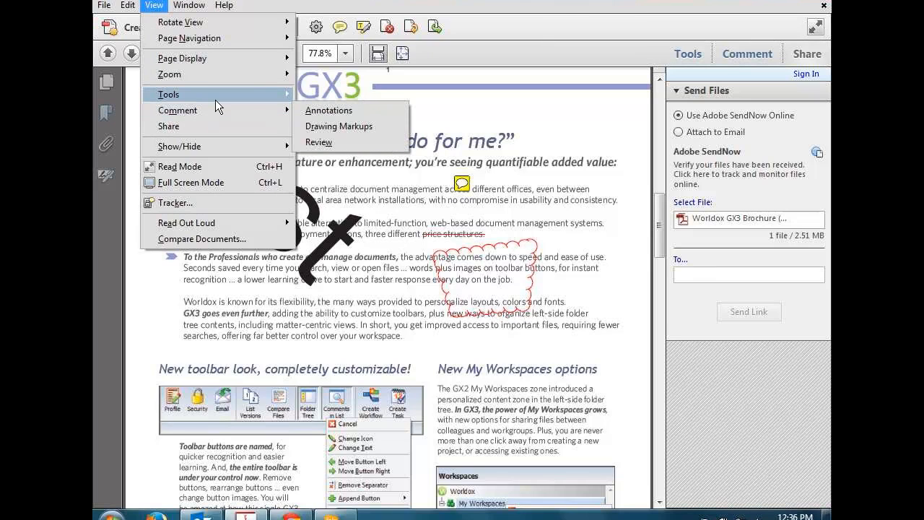
pyautogui.moveTo(216, 101)
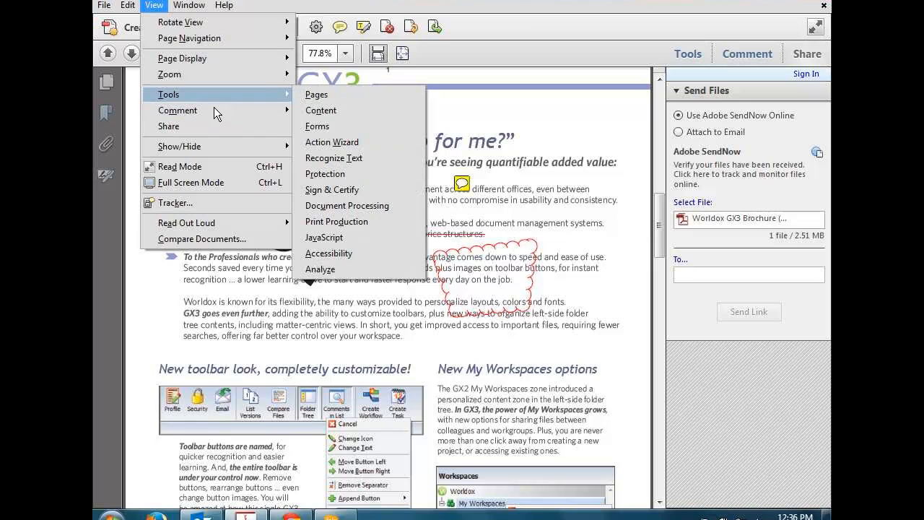
pyautogui.moveTo(205, 144)
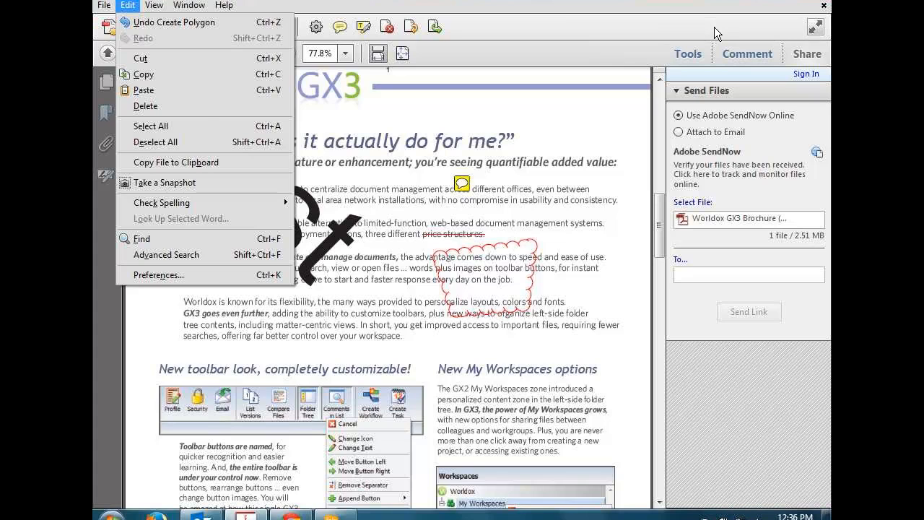
pyautogui.click(714, 28)
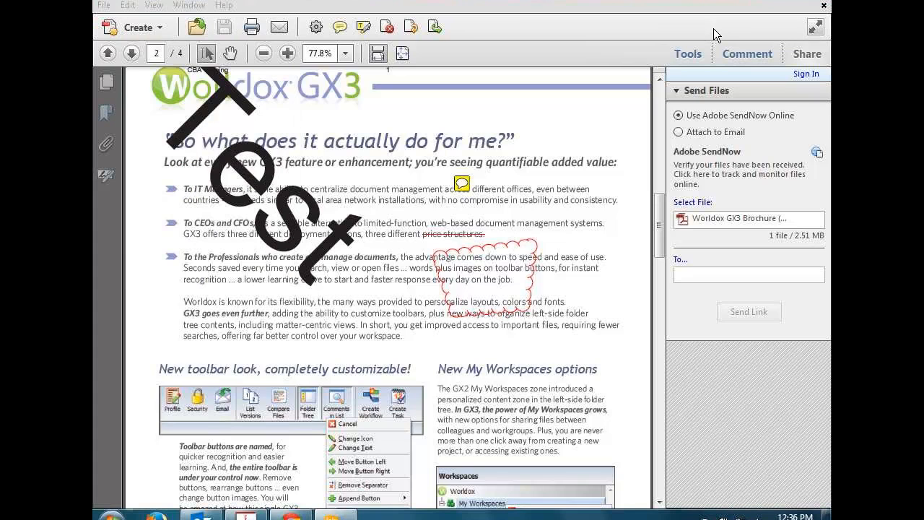
pyautogui.click(416, 5)
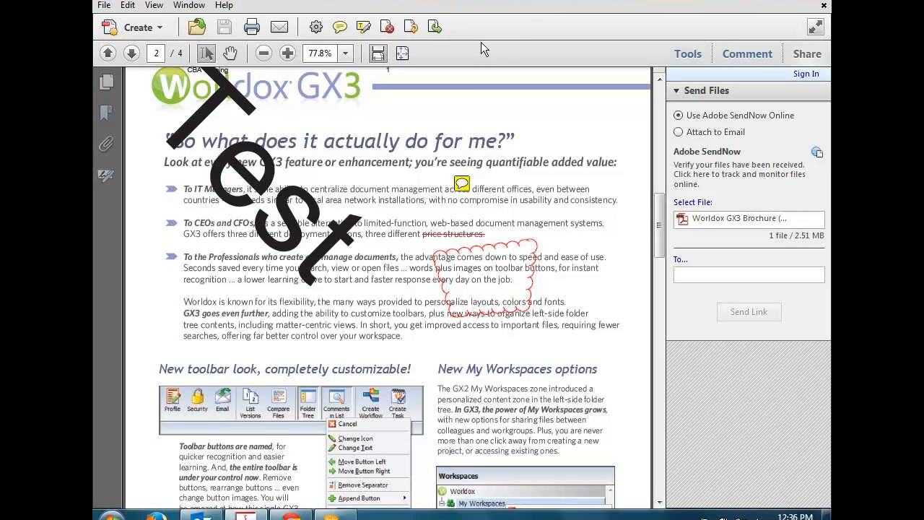
# Step: Review the Security and Fonts tabs of the brochure's Document Properties, then close without changes
pyautogui.click(102, 6)
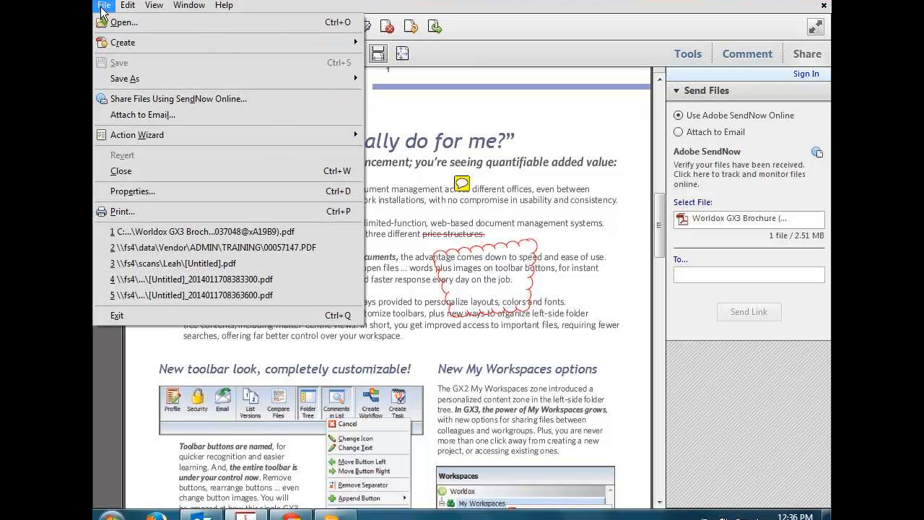
pyautogui.click(145, 191)
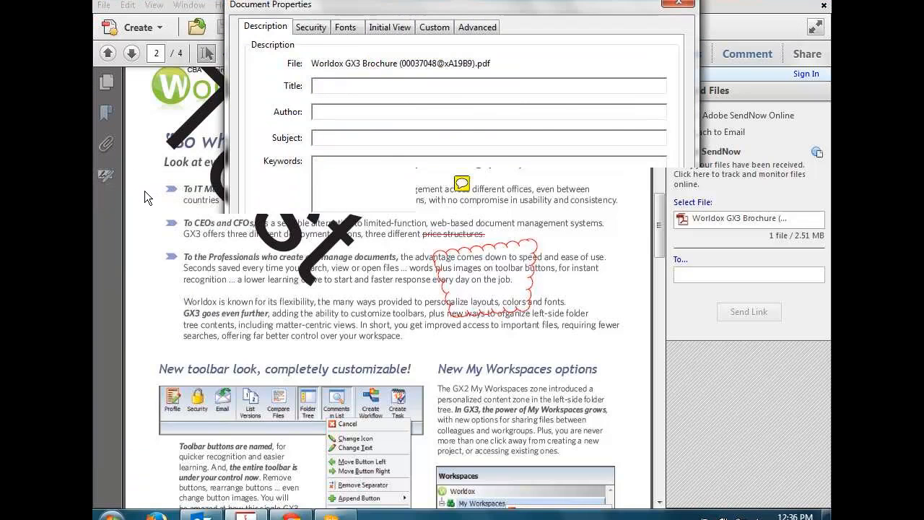
pyautogui.click(322, 27)
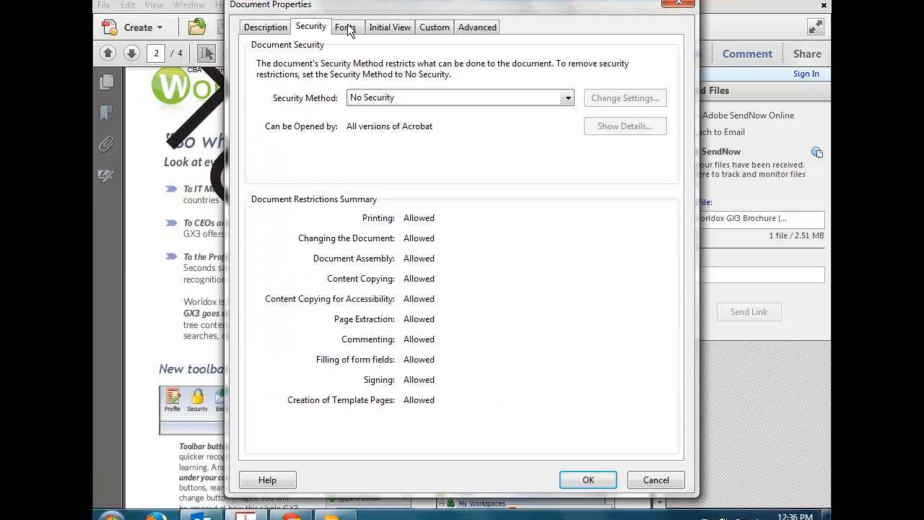
pyautogui.click(346, 27)
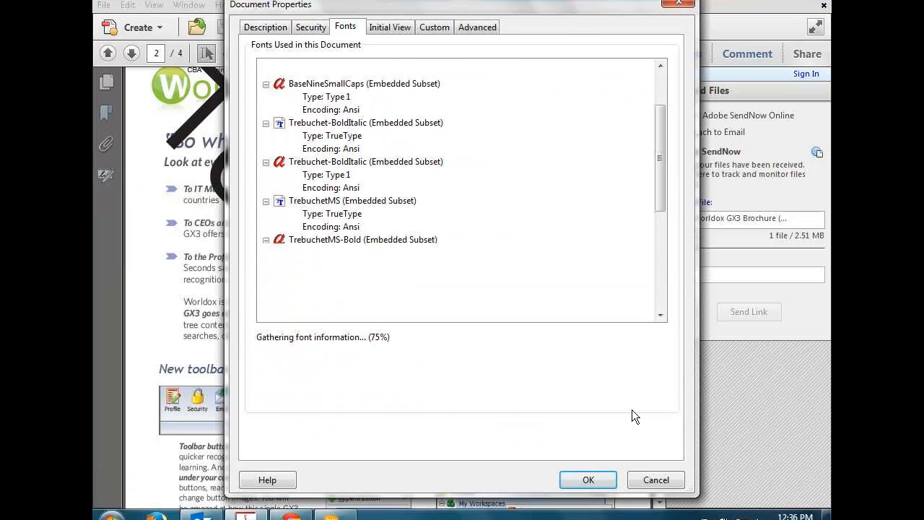
pyautogui.click(654, 480)
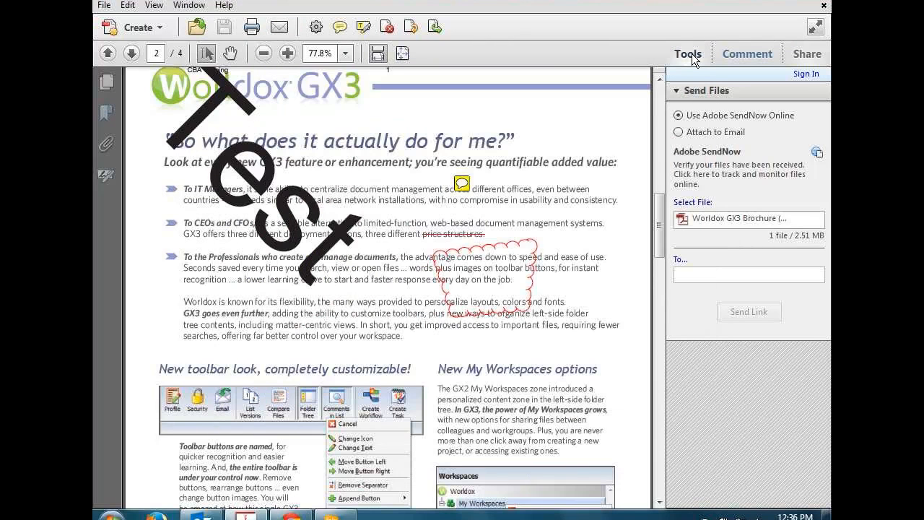
# Step: Expand the Action Wizard, Forms, Content and Pages panels in Tools, showing Bates Numbering
pyautogui.click(690, 53)
pyautogui.click(683, 145)
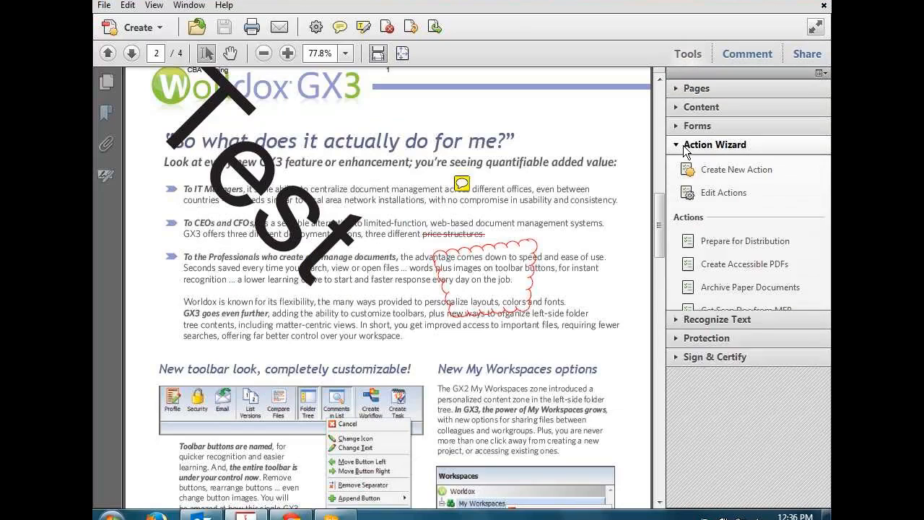
pyautogui.click(683, 127)
pyautogui.click(685, 109)
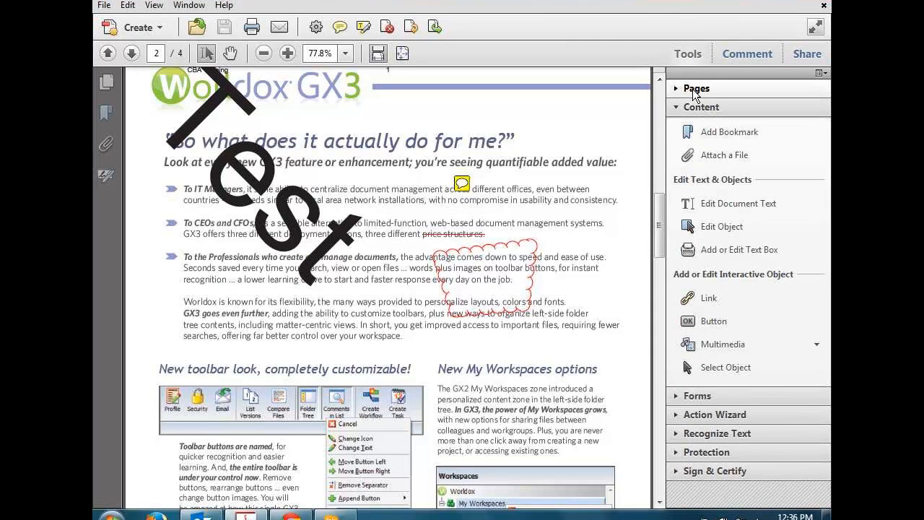
pyautogui.click(693, 89)
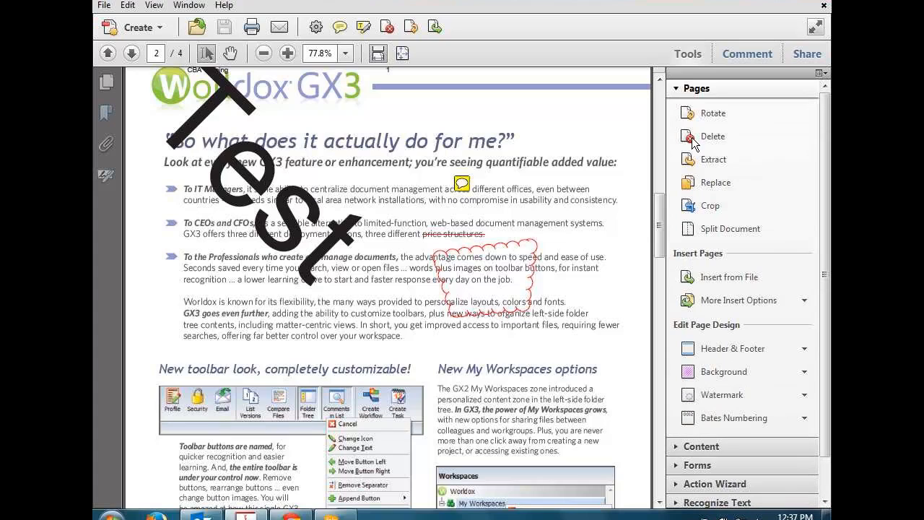
pyautogui.click(792, 422)
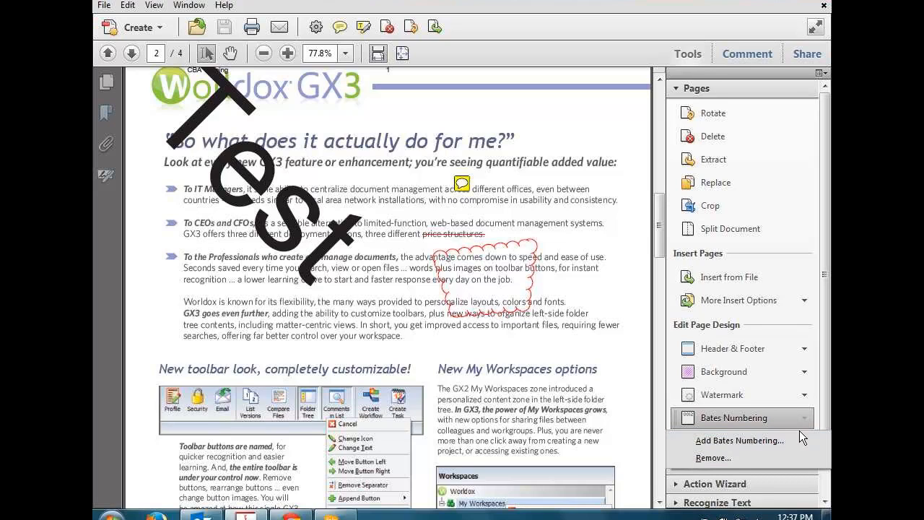
pyautogui.click(792, 439)
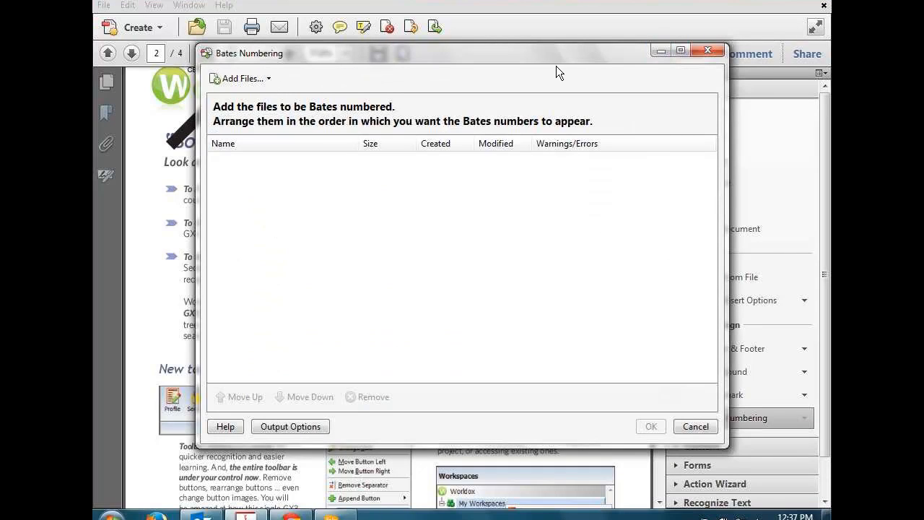
pyautogui.click(706, 51)
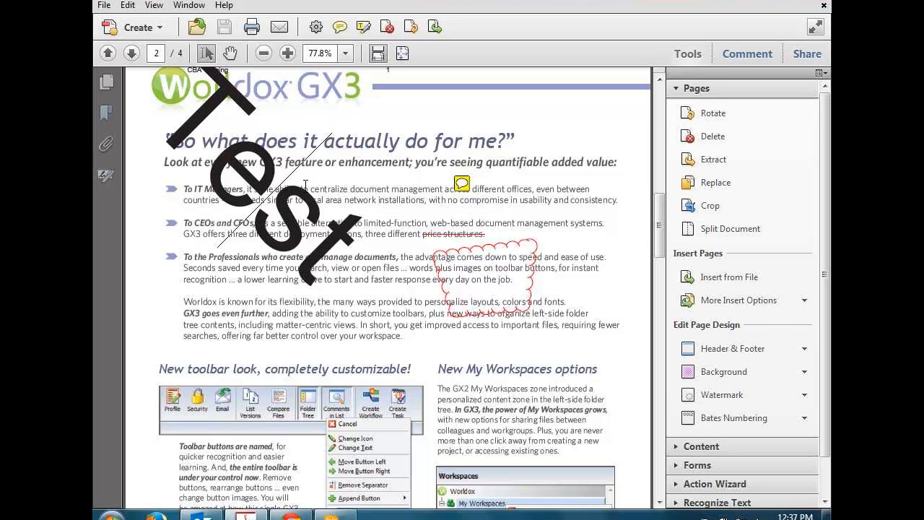
pyautogui.click(340, 266)
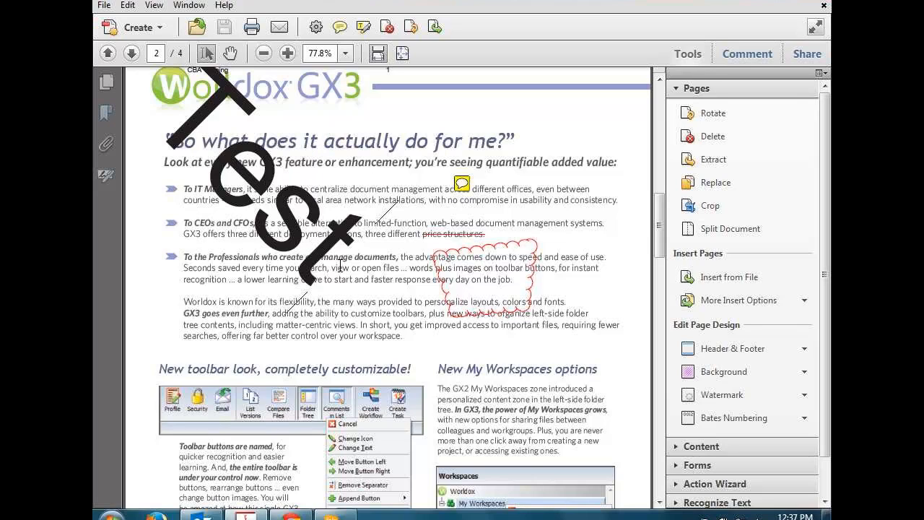